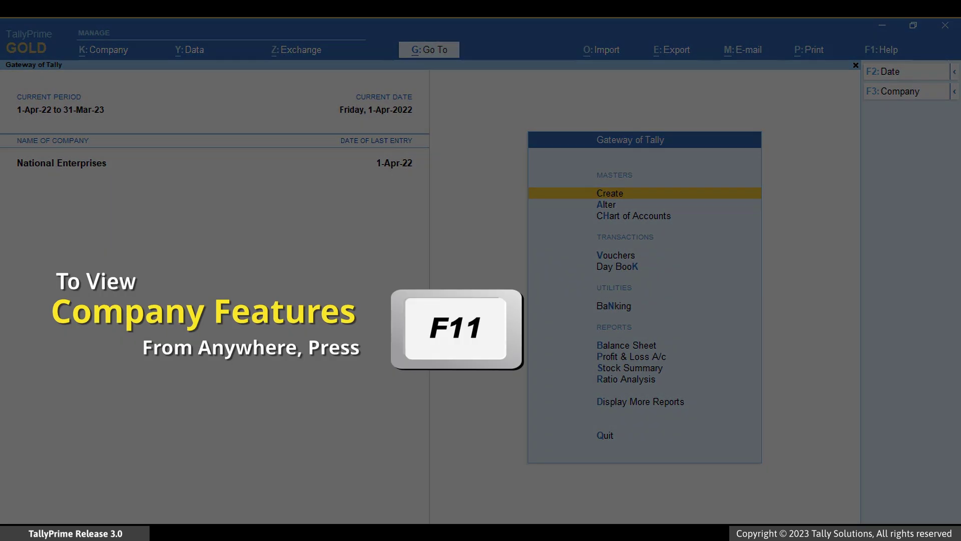
Step: Open the company features of National Enterprises and bring up its GST registration details
{"action": "key", "text": "F11"}
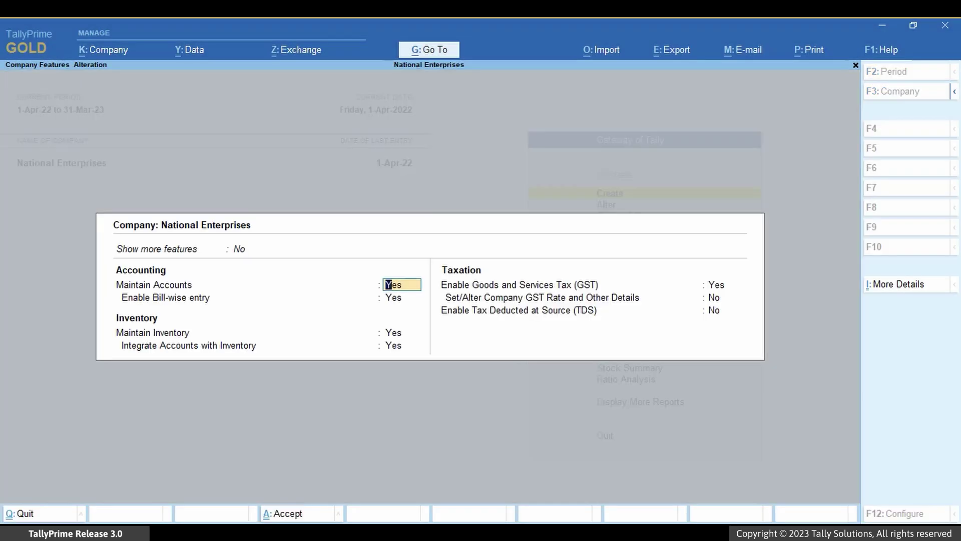
{"action": "key", "text": "Down"}
{"action": "key", "text": "Down"}
{"action": "key", "text": "Down"}
{"action": "key", "text": "Down"}
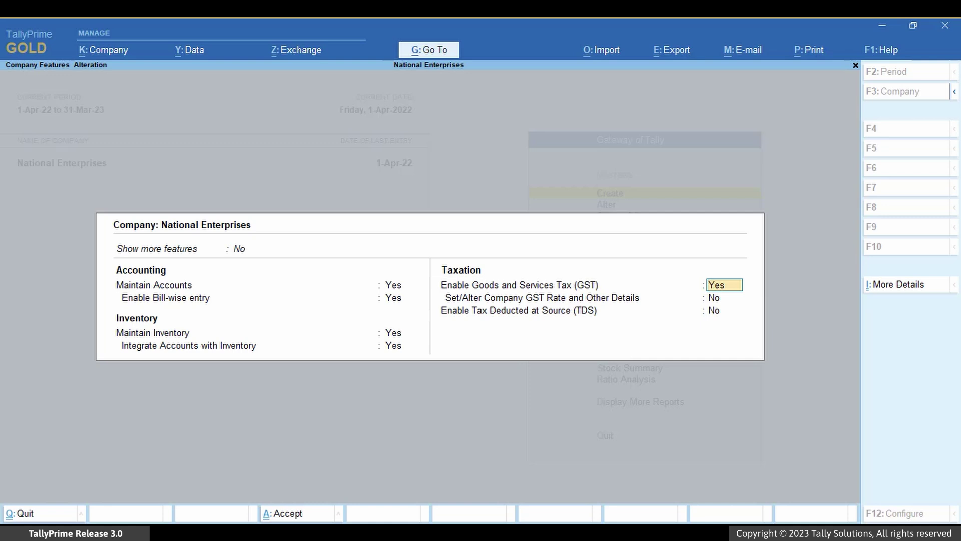
{"action": "key", "text": "Return"}
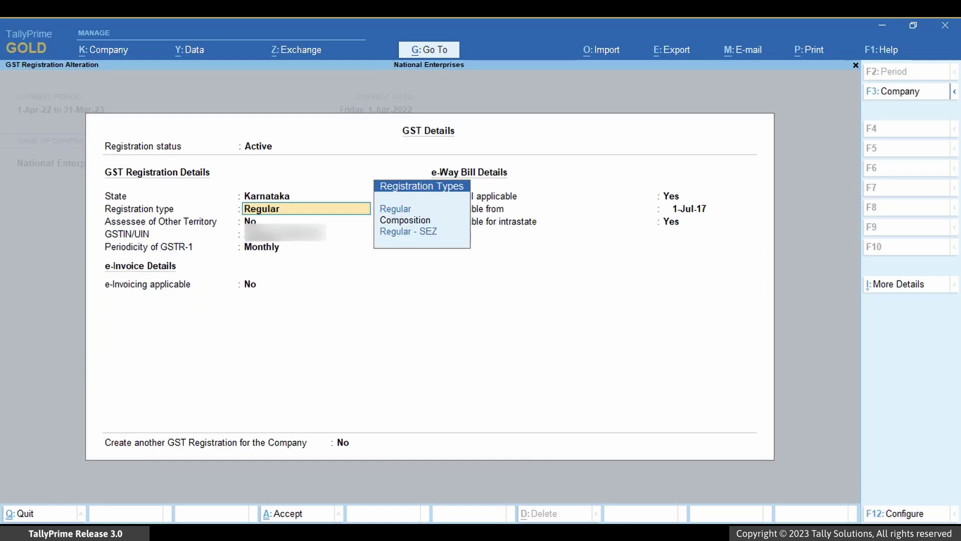
Step: Keep the Karnataka registration's details, set Create another GST Registration for the Company to Yes, and accept
{"action": "key", "text": "Return"}
{"action": "key", "text": "Return"}
{"action": "key", "text": "Return"}
{"action": "key", "text": "Return"}
{"action": "key", "text": "Return"}
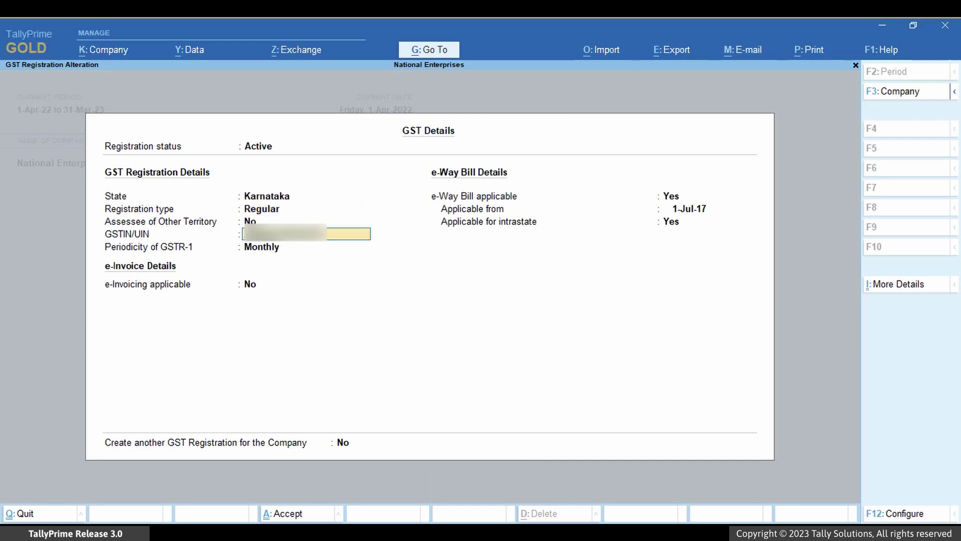
{"action": "key", "text": "Return"}
{"action": "key", "text": "Return"}
{"action": "key", "text": "Return"}
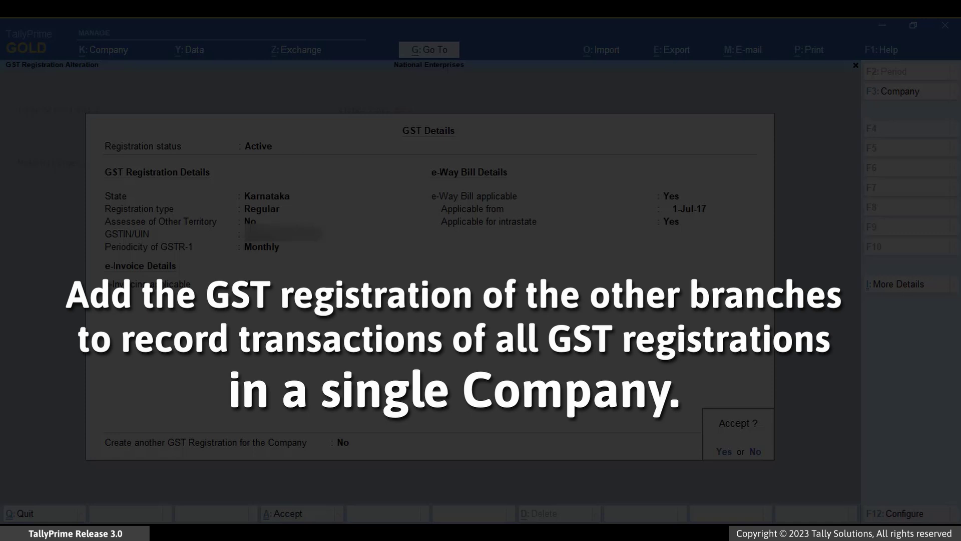
{"action": "type", "text": "n"}
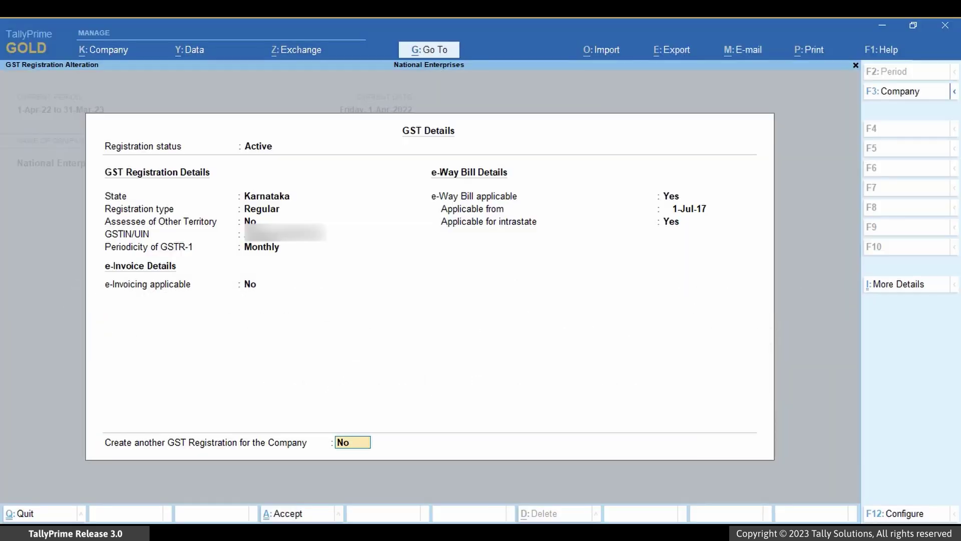
{"action": "type", "text": "Yes"}
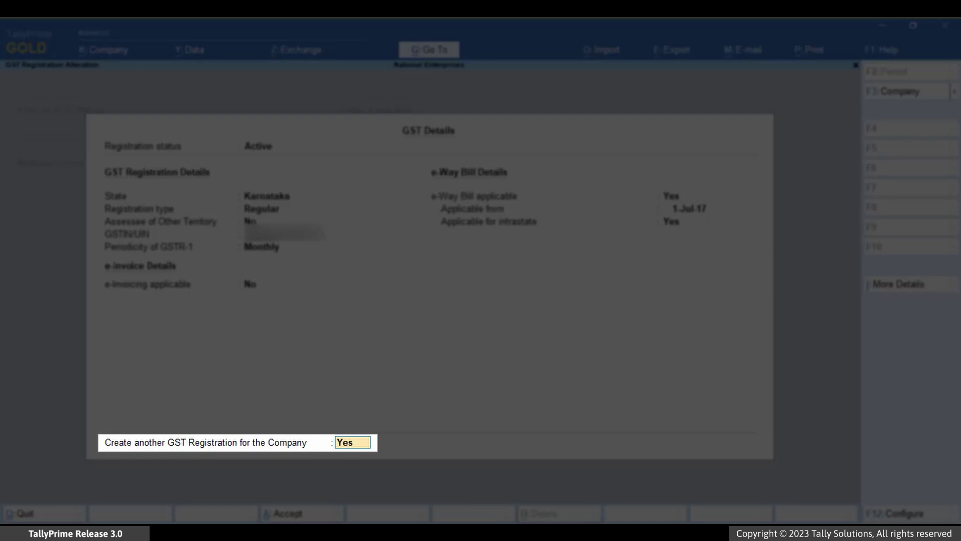
{"action": "key", "text": "Return"}
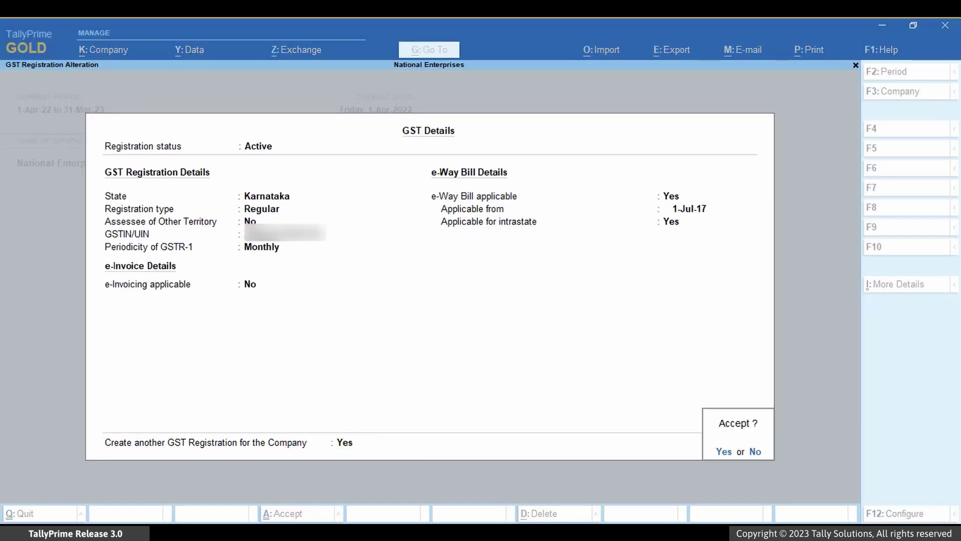
{"action": "key", "text": "y"}
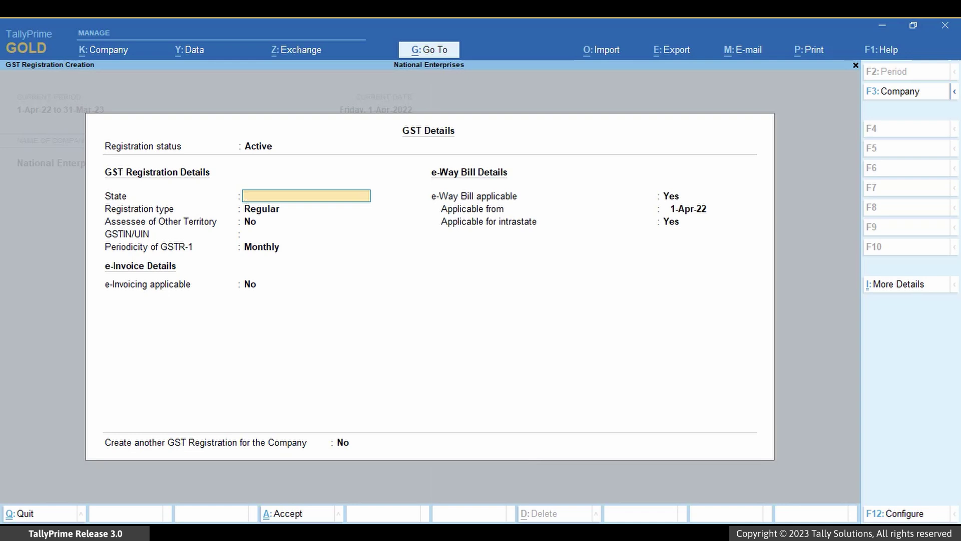
Step: Set the new registration's state to Tamil Nadu with registration type Regular, and enter the company's GSTIN/UIN
{"action": "type", "text": "Ta"}
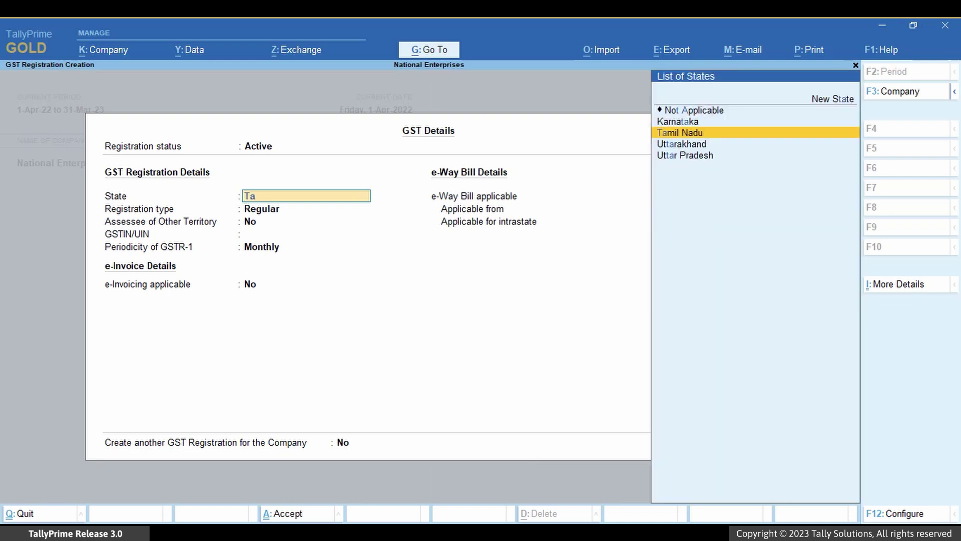
{"action": "key", "text": "Return"}
{"action": "key", "text": "Return"}
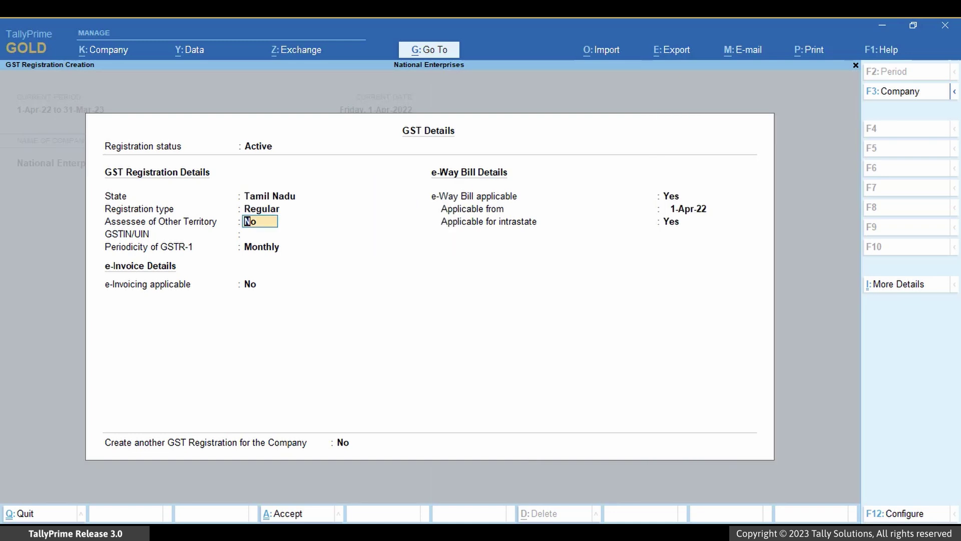
{"action": "key", "text": "Return"}
{"action": "key", "text": "ctrl+alt+v"}
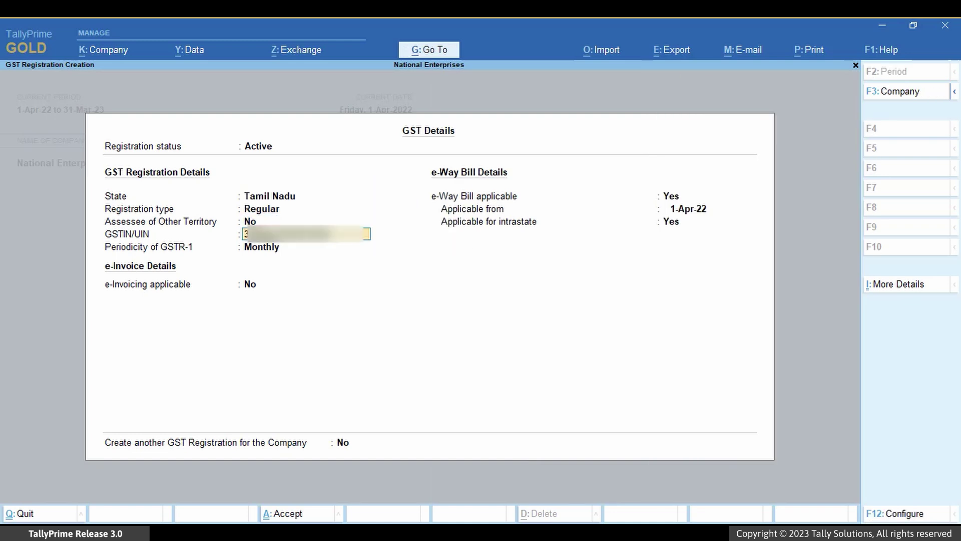
{"action": "key", "text": "Return"}
Step: Make e-Invoicing applicable from 1-Apr-22 with Chennai as bill-from place, keep the e-Way Bill defaults, and accept the registration
{"action": "key", "text": "y"}
{"action": "key", "text": "Return"}
{"action": "key", "text": "Return"}
{"action": "key", "text": "Return"}
{"action": "key", "text": "Return"}
{"action": "key", "text": "Return"}
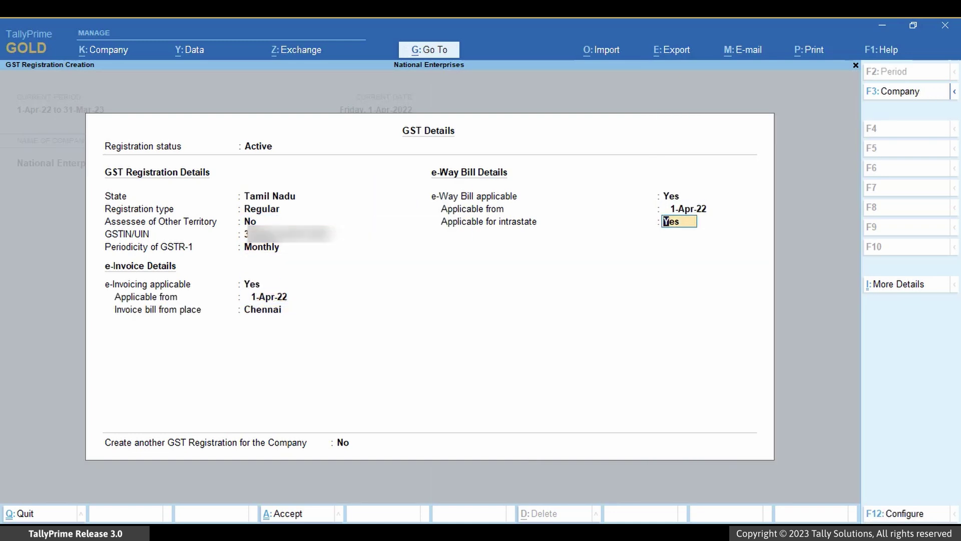
{"action": "key", "text": "Return"}
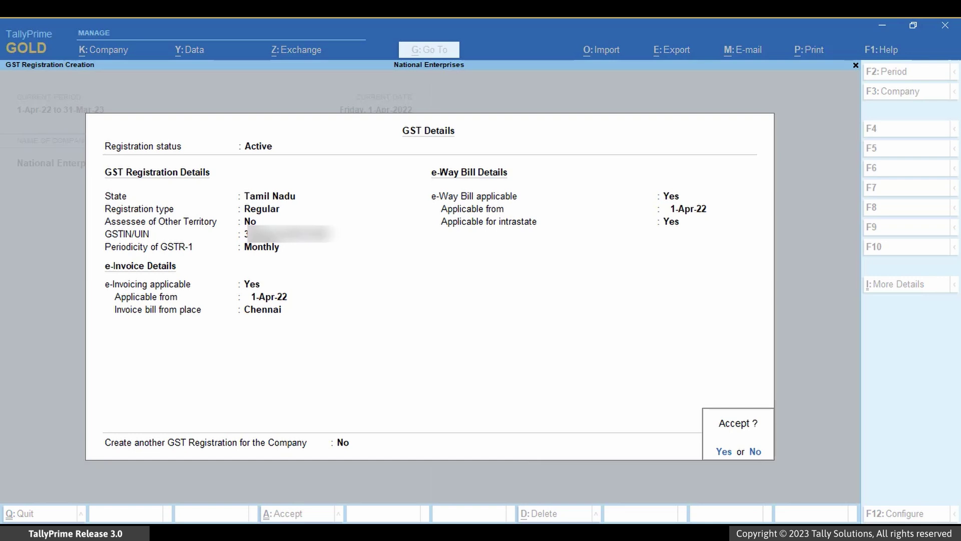
{"action": "key", "text": "Return"}
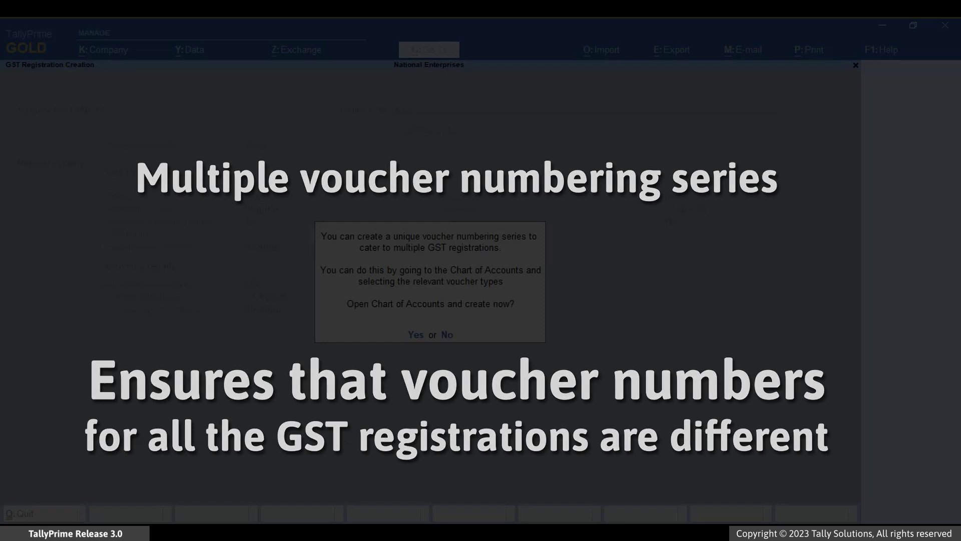
Step: Agree to open the Chart of Accounts and select the Sales voucher type in the list
{"action": "key", "text": "y"}
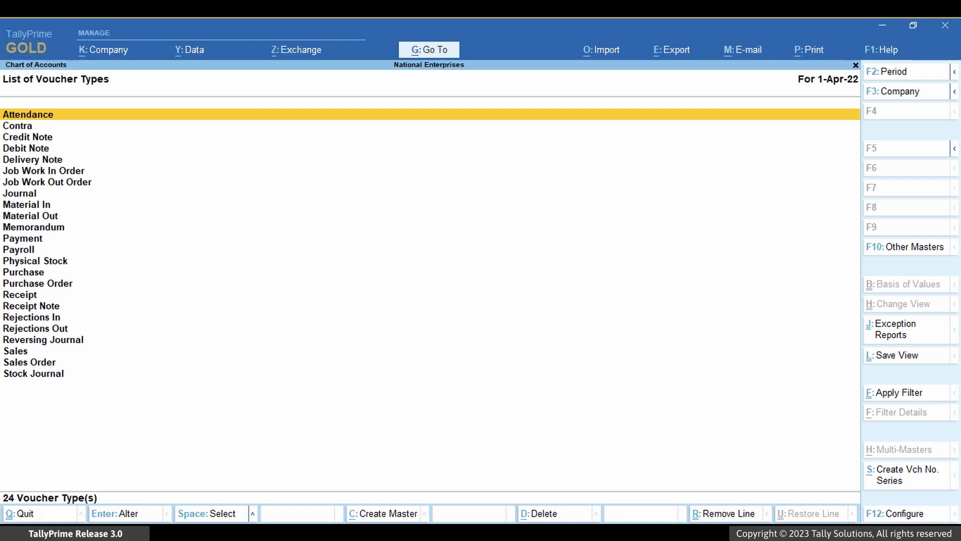
{"action": "key", "text": "Down"}
{"action": "key", "text": "Down"}
{"action": "key", "text": "Down"}
{"action": "key", "text": "Down"}
{"action": "key", "text": "Down"}
{"action": "key", "text": "Down"}
{"action": "key", "text": "Down"}
{"action": "key", "text": "Down"}
{"action": "key", "text": "Down"}
{"action": "key", "text": "Down"}
{"action": "key", "text": "Down"}
{"action": "key", "text": "Down"}
{"action": "key", "text": "Down"}
{"action": "key", "text": "Down"}
{"action": "key", "text": "Down"}
{"action": "key", "text": "Down"}
{"action": "key", "text": "Down"}
{"action": "key", "text": "Down"}
{"action": "key", "text": "Down"}
{"action": "key", "text": "Down"}
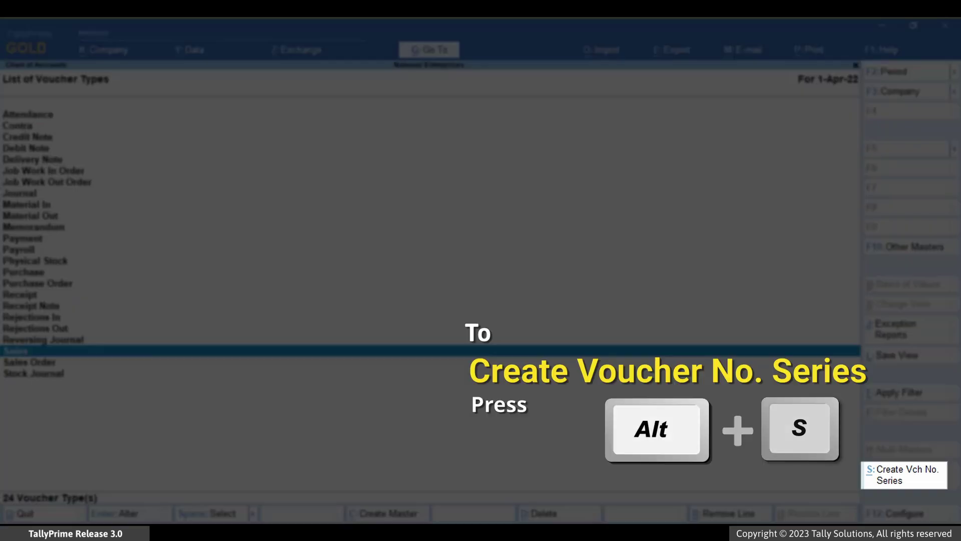
Step: Create the Sales numbering series "TN Series" with Automatic numbering, Retain Original Voucher No. and additional numbering details set to Yes, and save it
{"action": "key", "text": "alt+s"}
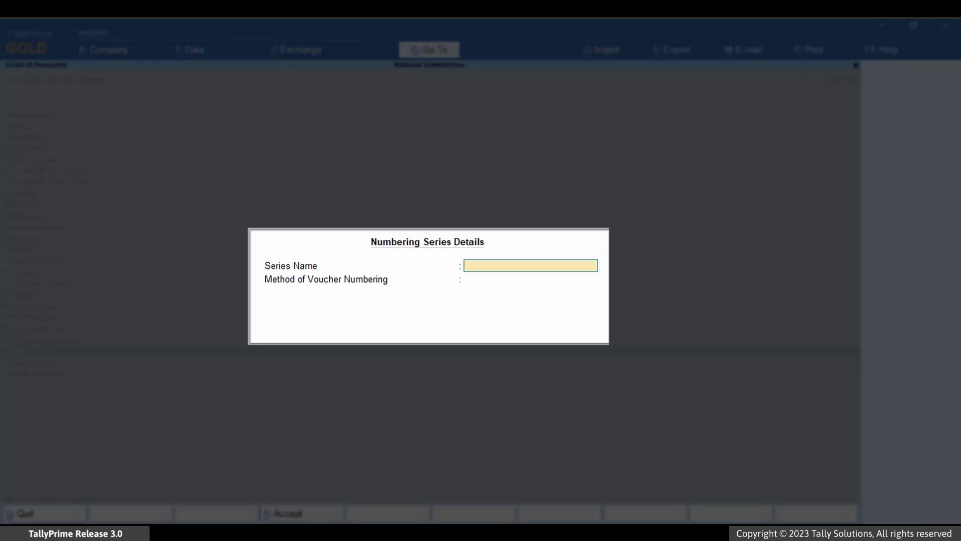
{"action": "type", "text": "TN Series"}
{"action": "key", "text": "Return"}
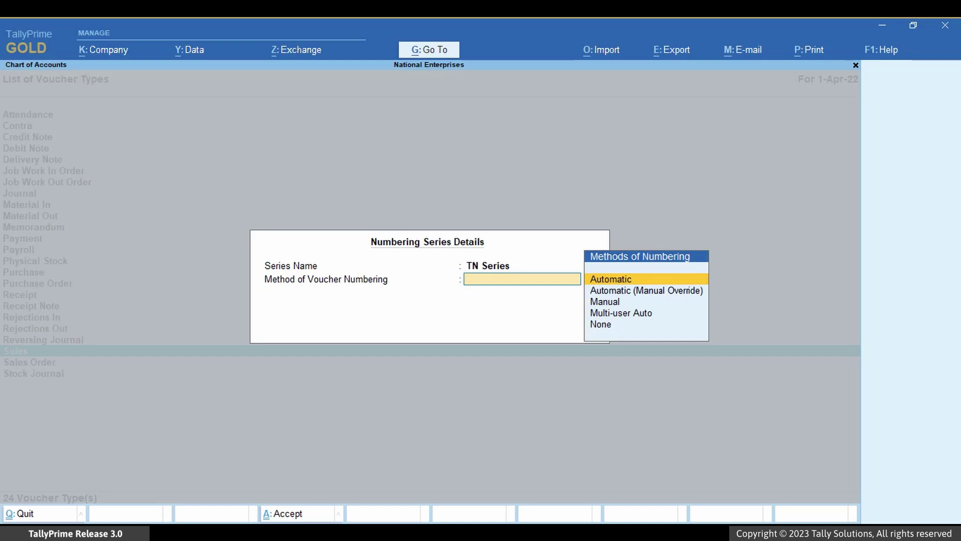
{"action": "key", "text": "Return"}
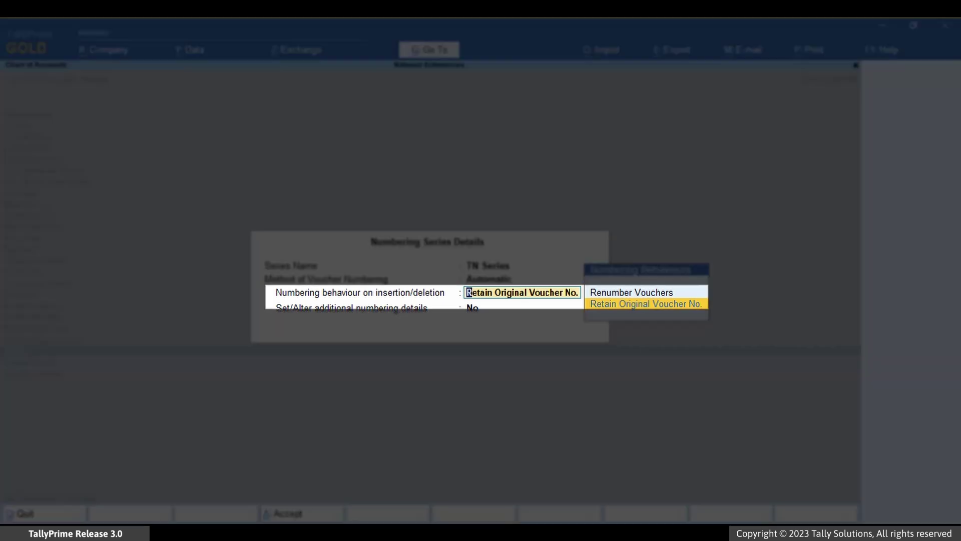
{"action": "key", "text": "Return"}
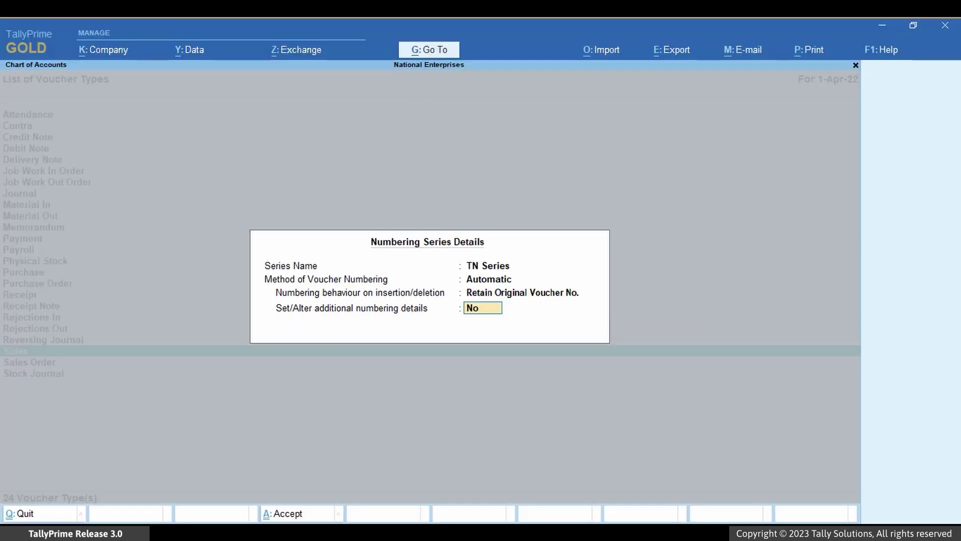
{"action": "type", "text": "Yes"}
{"action": "key", "text": "Return"}
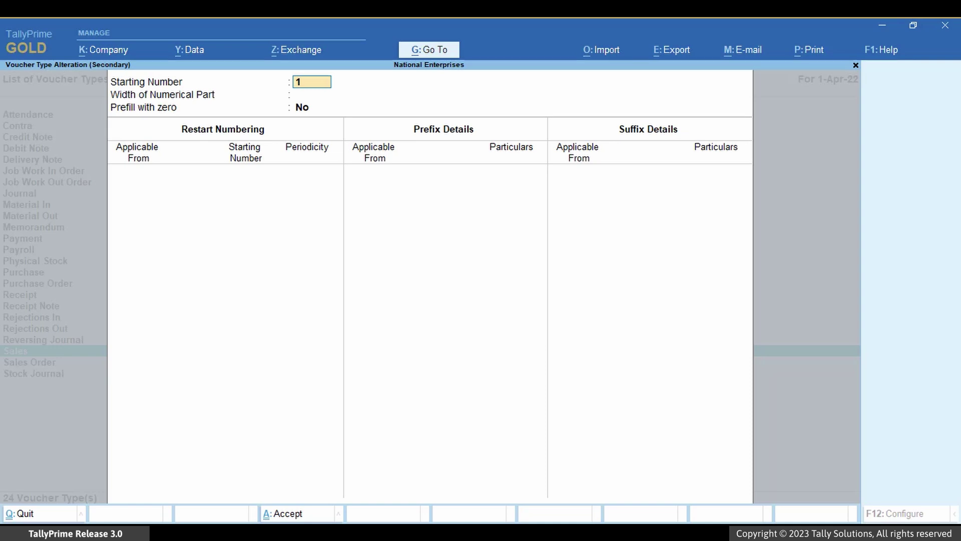
{"action": "key", "text": "ctrl+a"}
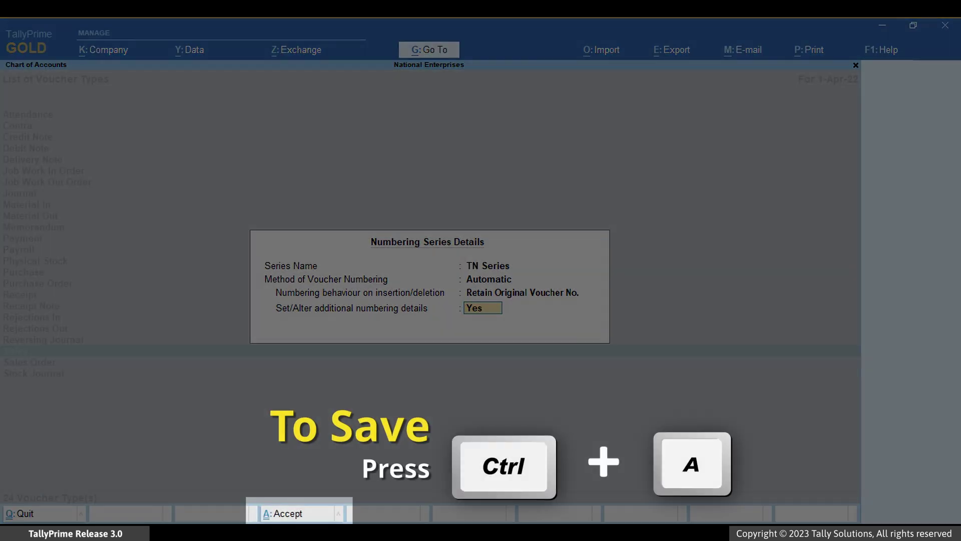
{"action": "key", "text": "ctrl+a"}
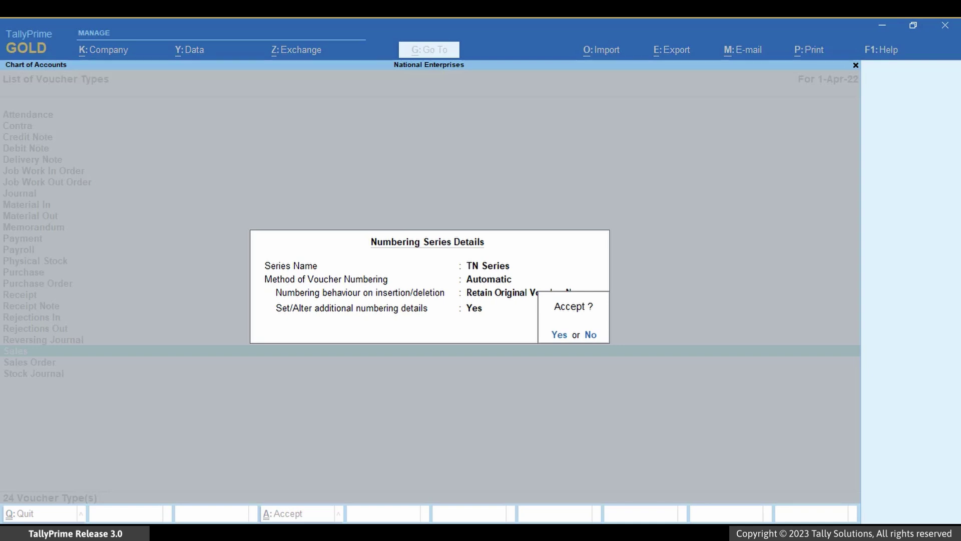
{"action": "key", "text": "y"}
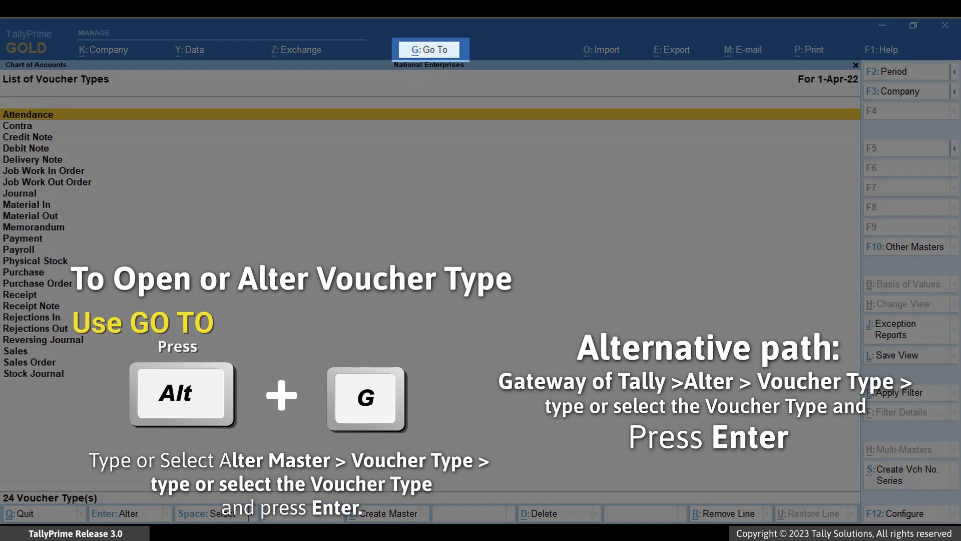
Step: Go to master alteration and open the list of voucher types
{"action": "key", "text": "alt"}
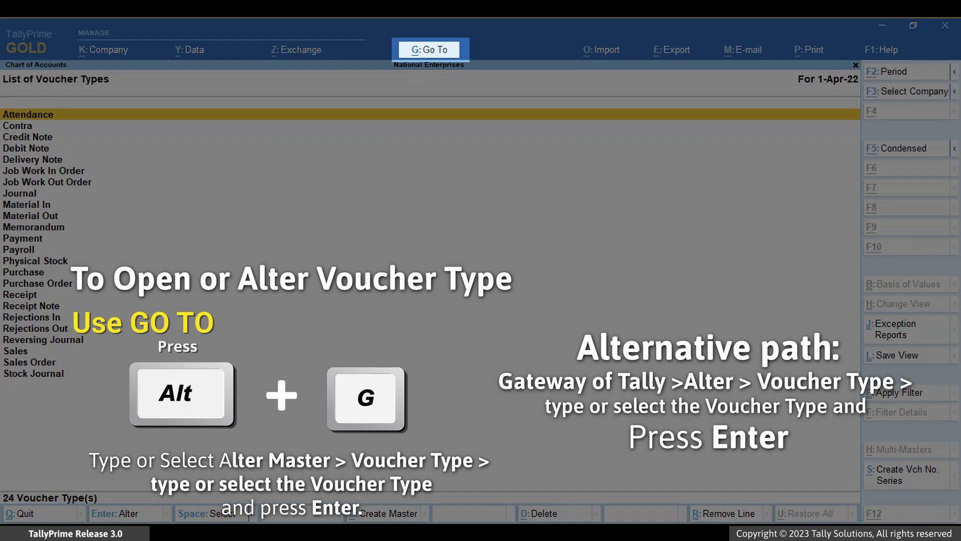
{"action": "key", "text": "alt+g"}
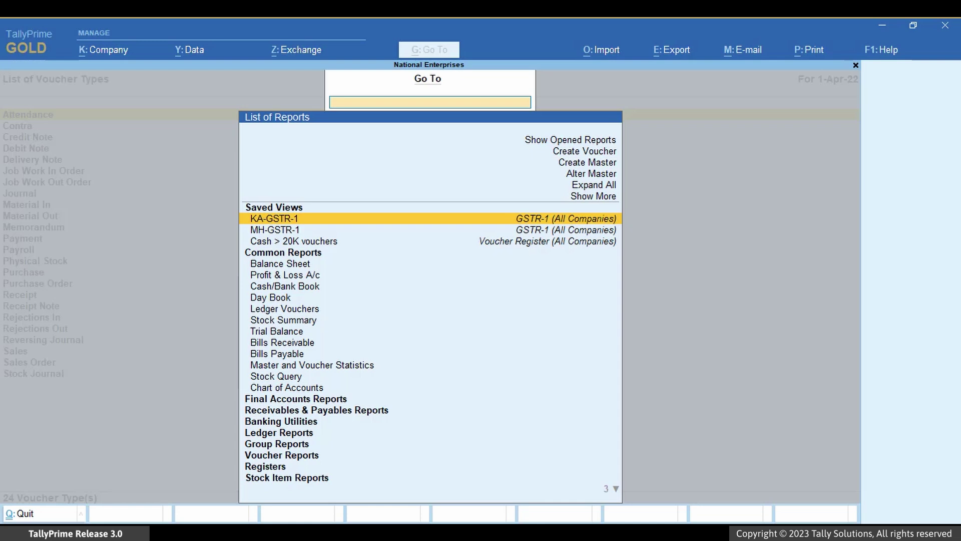
{"action": "key", "text": "Up"}
{"action": "key", "text": "Up"}
{"action": "key", "text": "Up"}
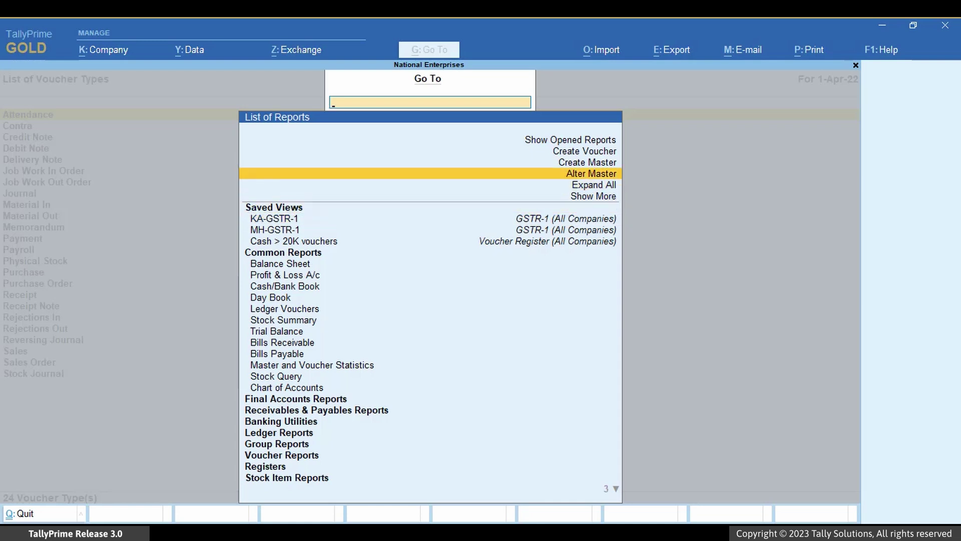
{"action": "key", "text": "Return"}
{"action": "key", "text": "Down"}
{"action": "key", "text": "Down"}
{"action": "key", "text": "Down"}
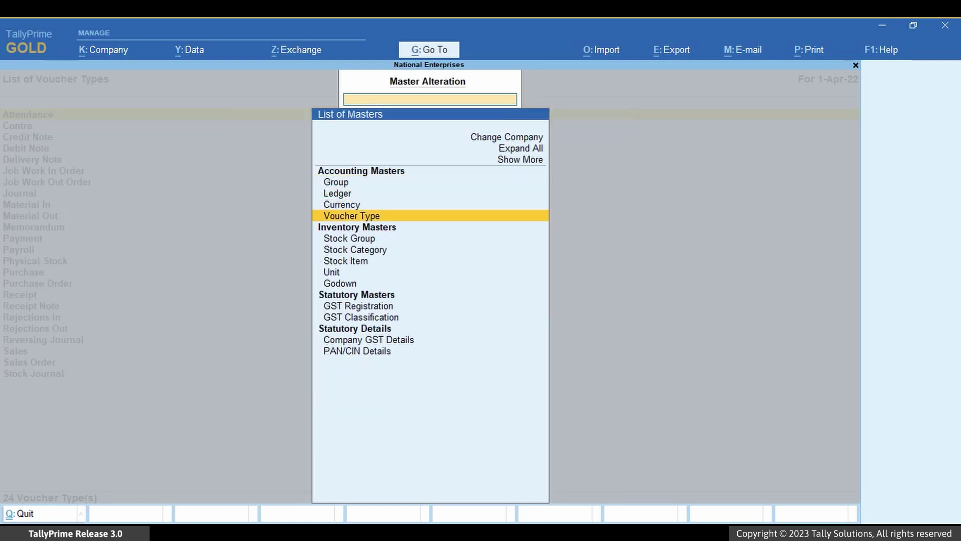
{"action": "key", "text": "Return"}
Step: Open the Purchase voucher type for alteration
{"action": "key", "text": "Down"}
{"action": "key", "text": "Down"}
{"action": "key", "text": "Down"}
{"action": "key", "text": "Down"}
{"action": "key", "text": "Down"}
{"action": "key", "text": "Down"}
{"action": "key", "text": "Down"}
{"action": "key", "text": "Down"}
{"action": "key", "text": "Down"}
{"action": "key", "text": "Down"}
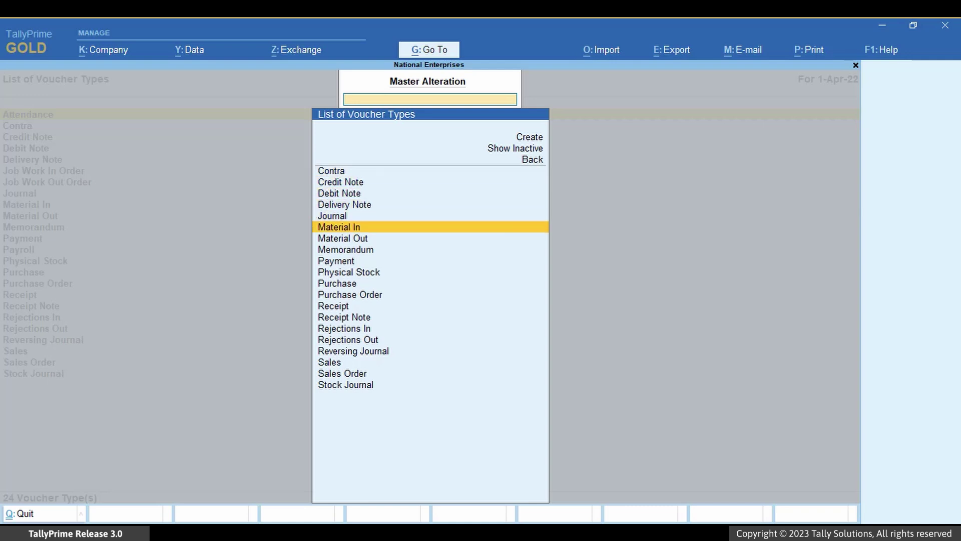
{"action": "key", "text": "Return"}
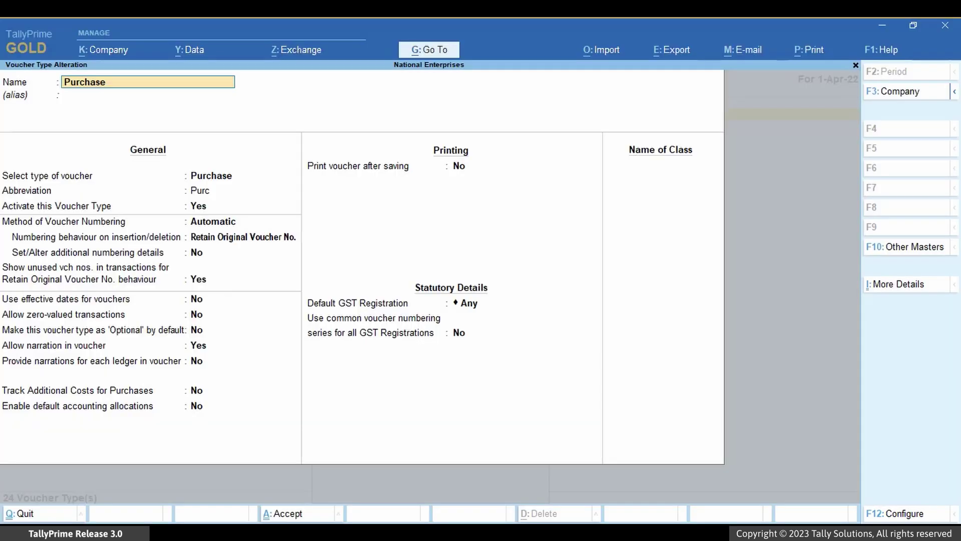
Step: Set Define multiple numbering series for vouchers to Yes in the voucher type configuration and save it
{"action": "key", "text": "F12"}
{"action": "key", "text": "Down"}
{"action": "key", "text": "Down"}
{"action": "key", "text": "Down"}
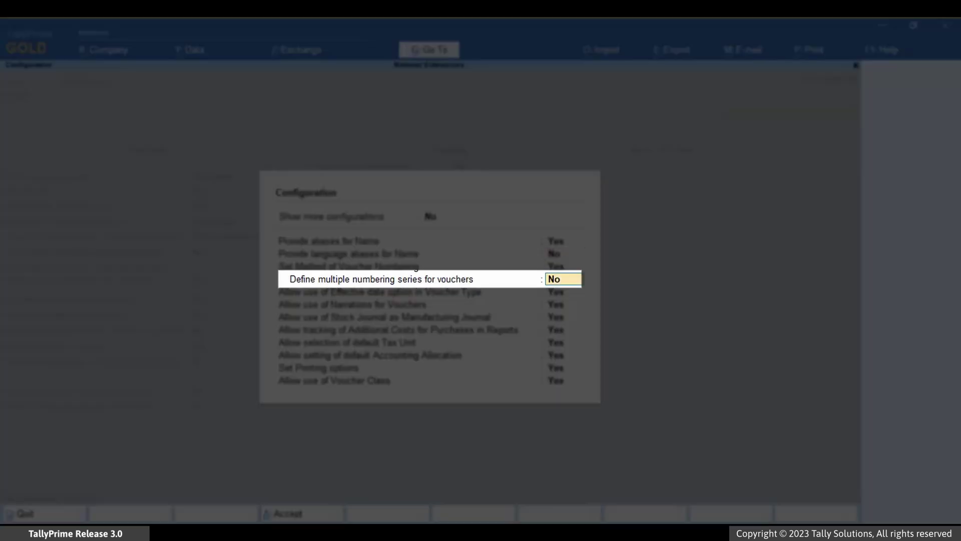
{"action": "type", "text": "Yes"}
{"action": "key", "text": "Return"}
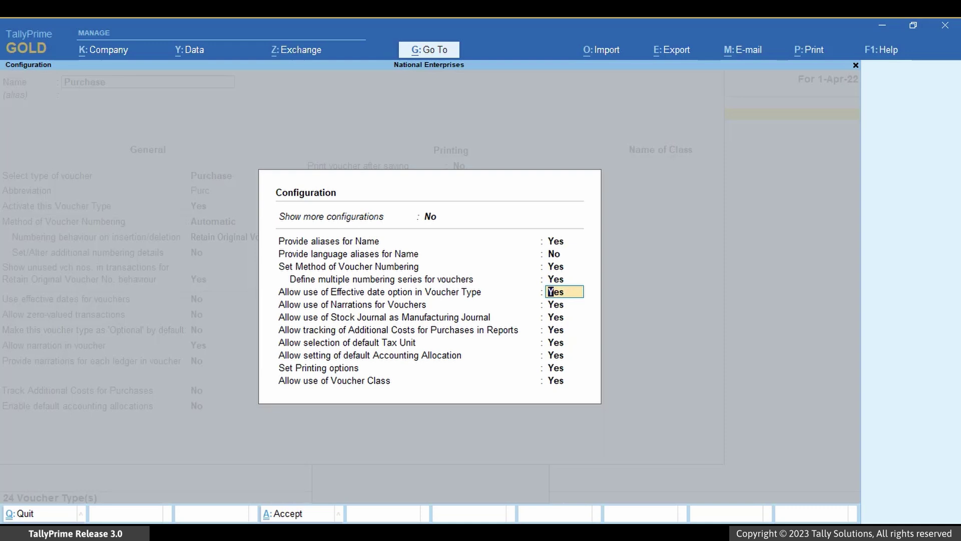
{"action": "key", "text": "ctrl+a"}
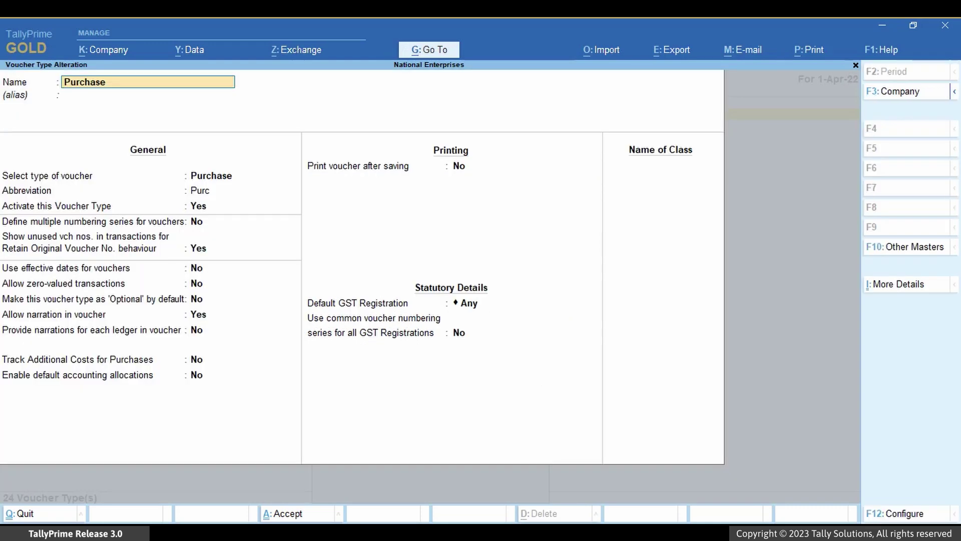
Step: Set Define multiple numbering series for vouchers to Yes for the Purchase voucher type and start creating a series
{"action": "key", "text": "Return"}
{"action": "key", "text": "Return"}
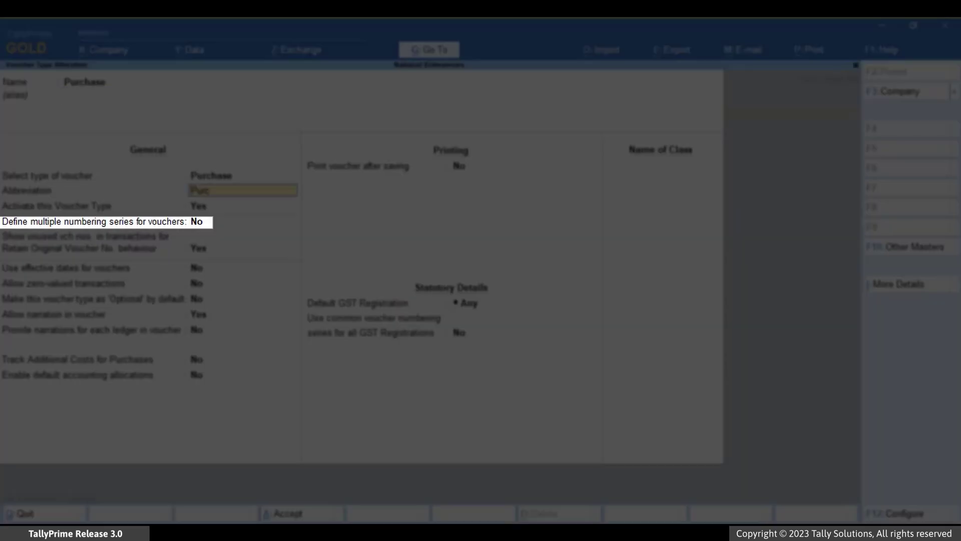
{"action": "key", "text": "Return"}
{"action": "key", "text": "Return"}
{"action": "type", "text": "Yes"}
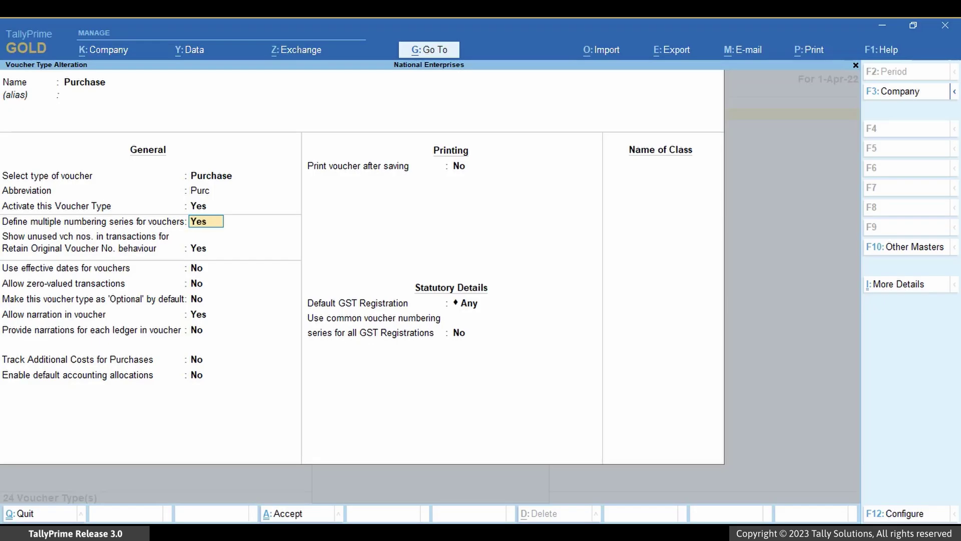
{"action": "key", "text": "Return"}
{"action": "key", "text": "Up"}
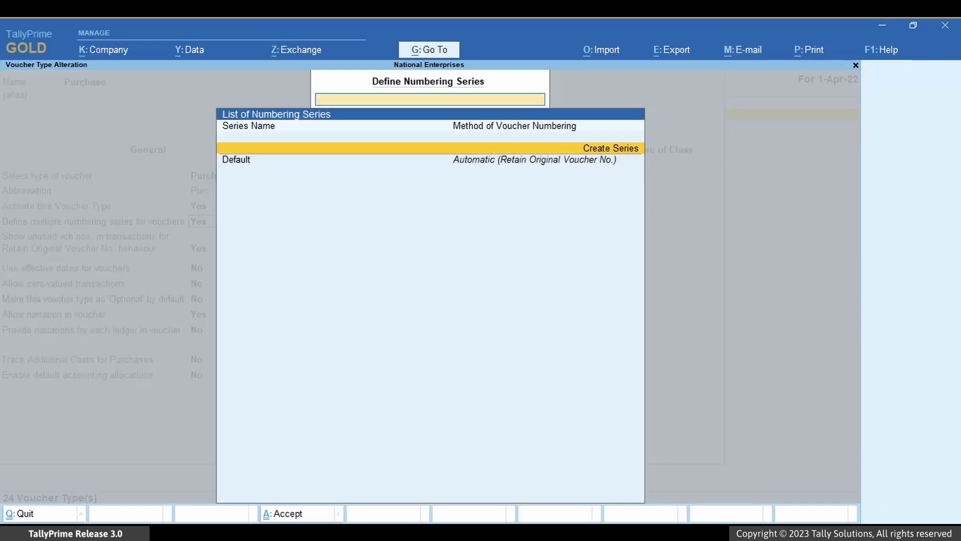
Step: Create the Purchase numbering series "Kar/Purchase" with Automatic numbering, Retain Original Voucher No. and additional numbering details set to No
{"action": "key", "text": "Return"}
{"action": "type", "text": "Kar/Purchase"}
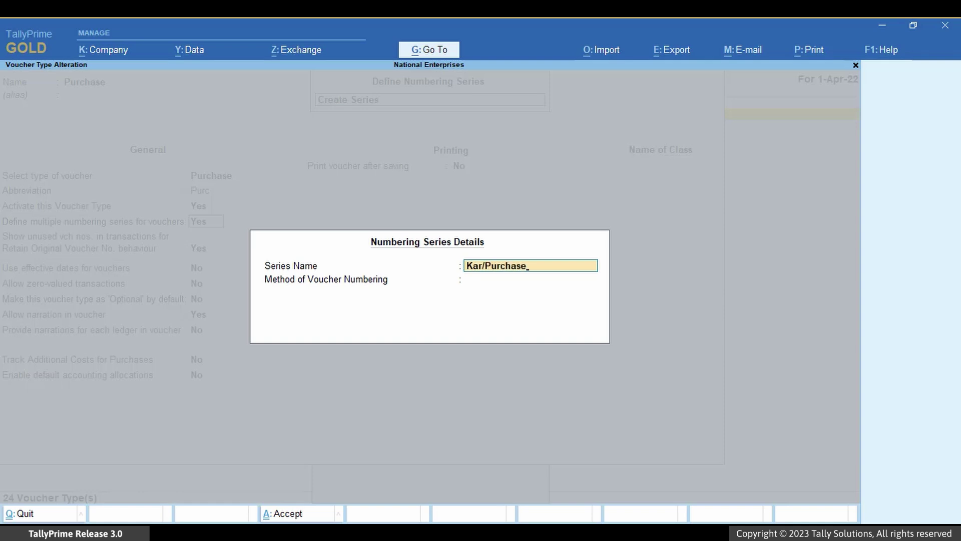
{"action": "key", "text": "Return"}
{"action": "key", "text": "Return"}
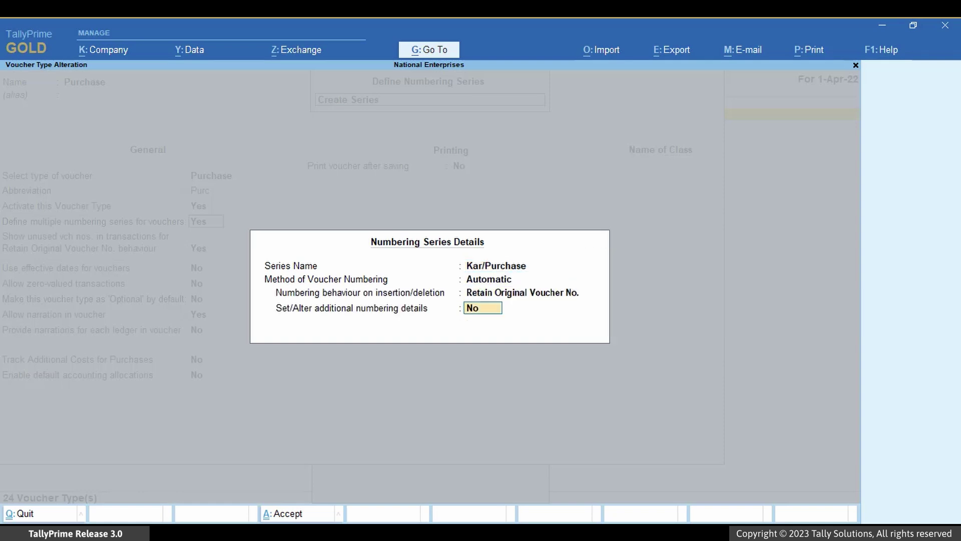
{"action": "key", "text": "Return"}
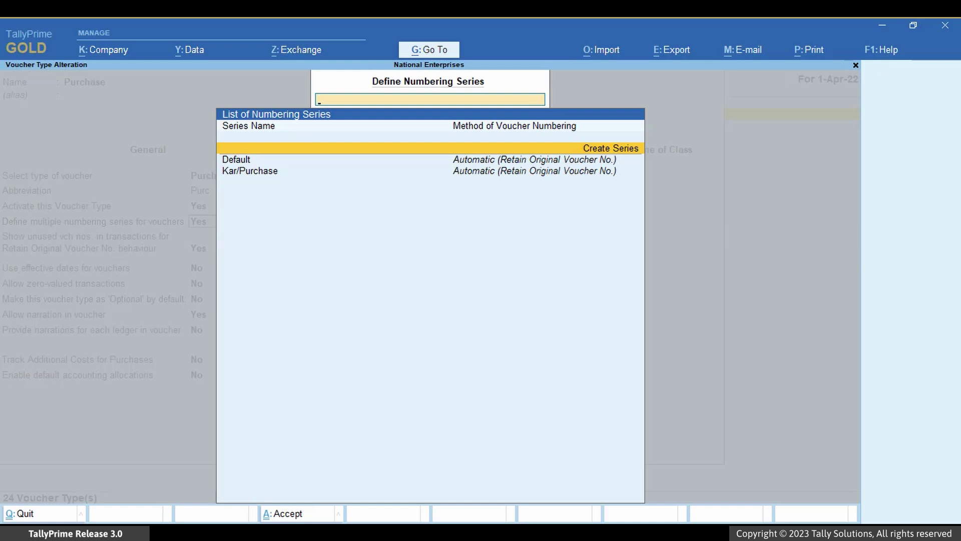
Step: Save the numbering series list and the Purchase voucher type, and return to the Gateway of Tally
{"action": "key", "text": "ctrl+a"}
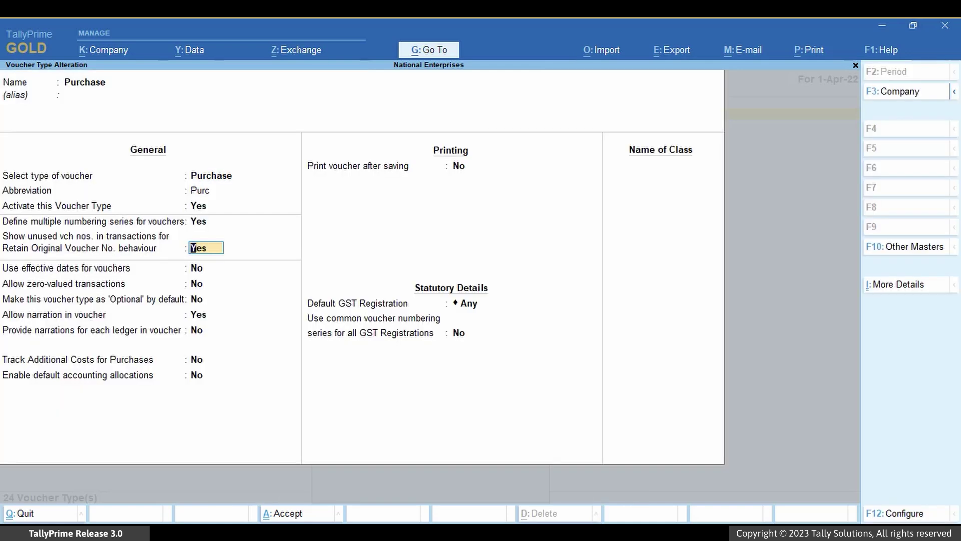
{"action": "key", "text": "ctrl+a"}
{"action": "key", "text": "Escape"}
{"action": "key", "text": "Escape"}
{"action": "key", "text": "Escape"}
Step: Open the Tamil Nadu Registration through the GST option in the company features, and go back to the company features
{"action": "key", "text": "F11"}
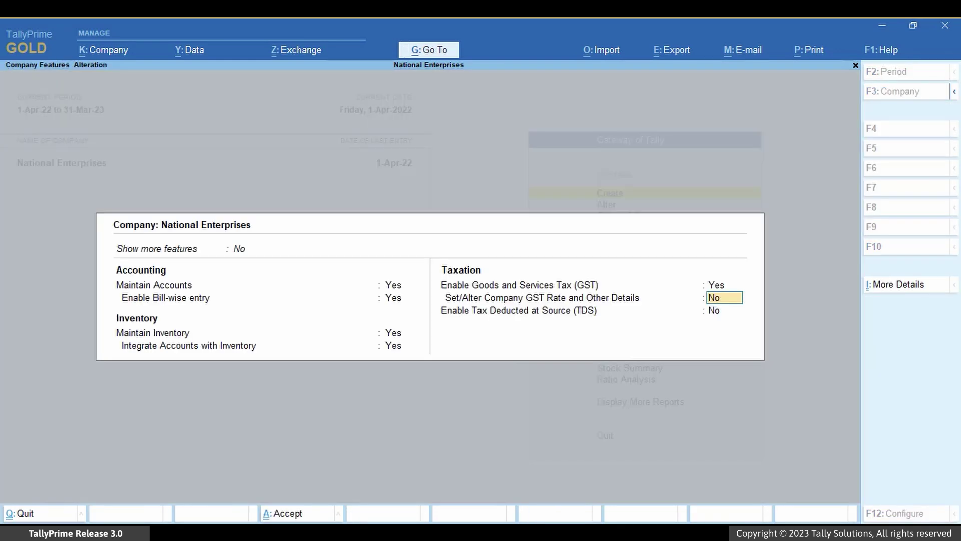
{"action": "left_click", "coordinate": [724, 284]}
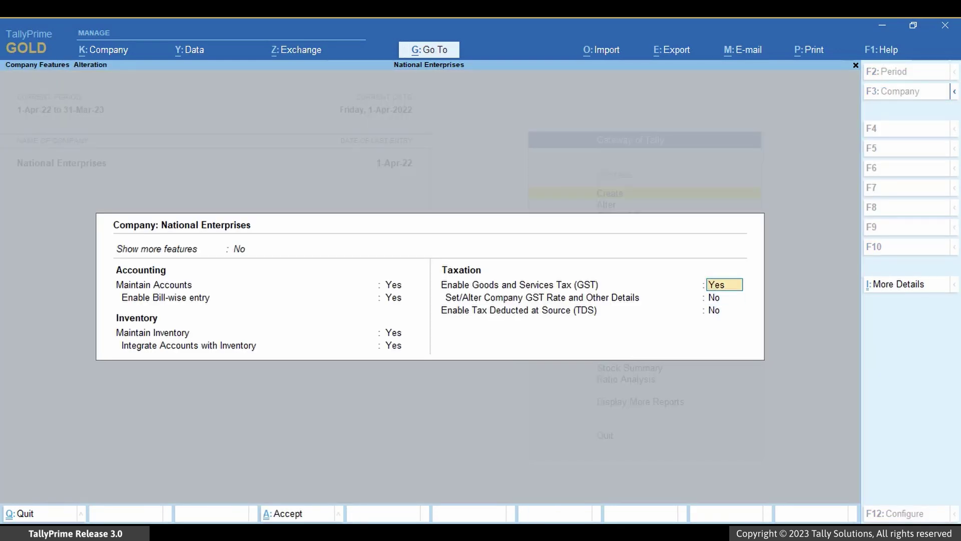
{"action": "key", "text": "Return"}
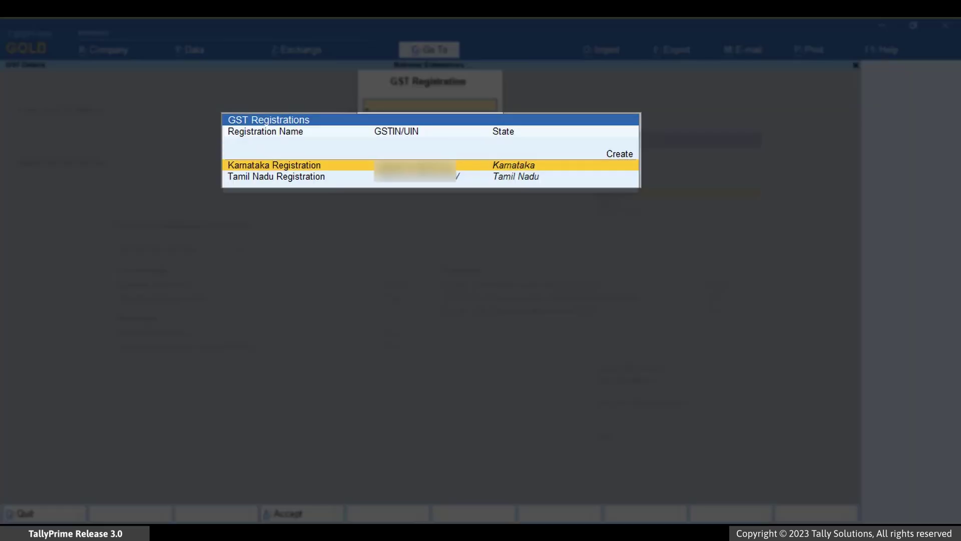
{"action": "left_click", "coordinate": [276, 176]}
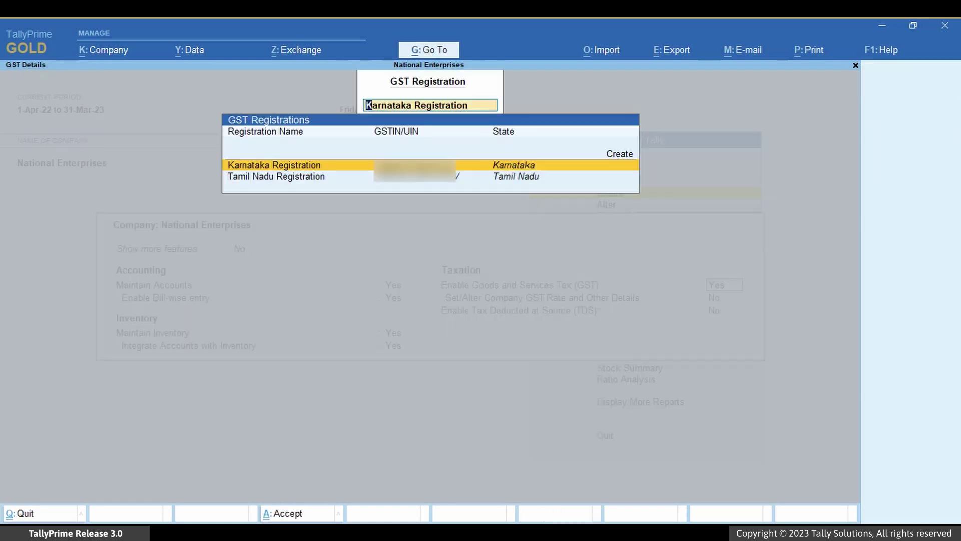
{"action": "key", "text": "Down"}
{"action": "key", "text": "Return"}
{"action": "key", "text": "Escape"}
{"action": "key", "text": "y"}
{"action": "key", "text": "Escape"}
{"action": "key", "text": "Escape"}
{"action": "type", "text": "y"}
{"action": "key", "text": "Return"}
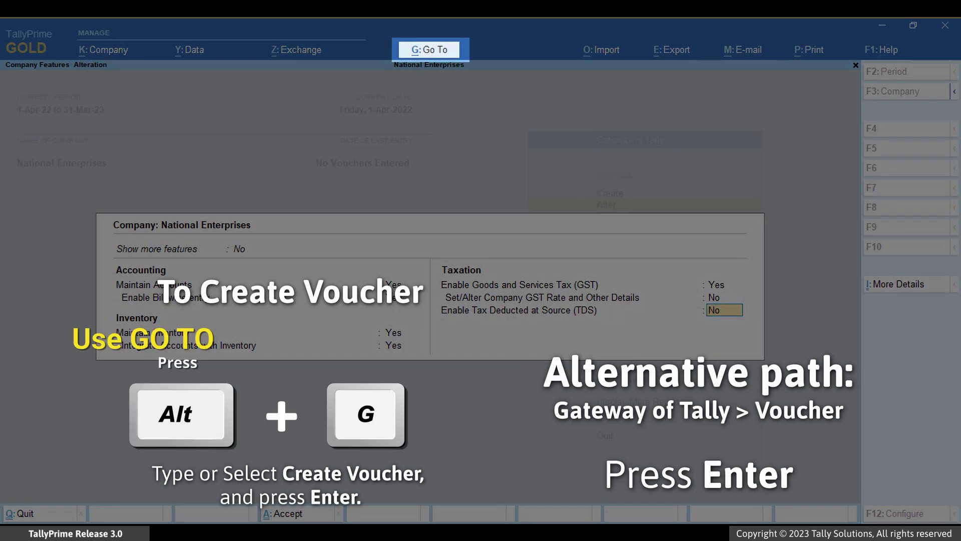
Step: Go to voucher creation to start a new Sales voucher
{"action": "key", "text": "alt+g"}
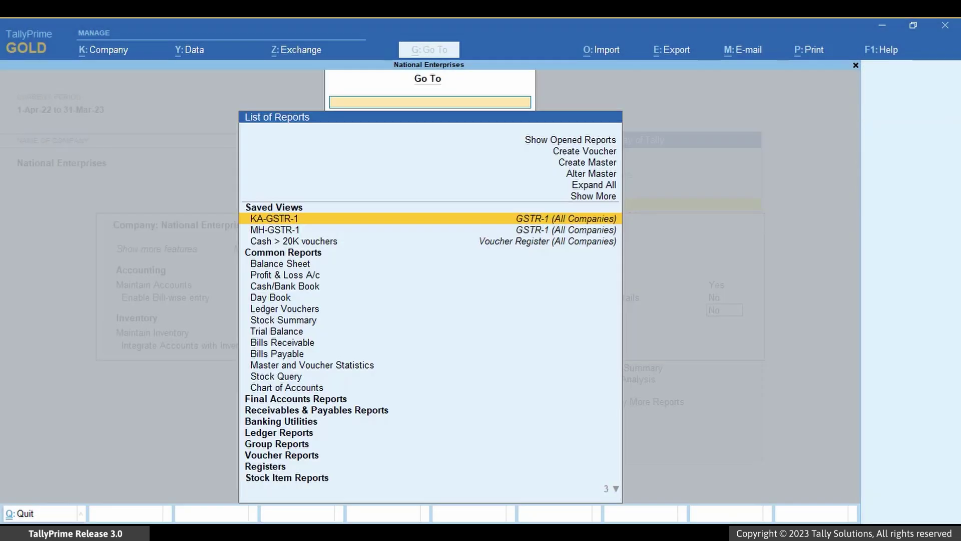
{"action": "key", "text": "Up"}
{"action": "key", "text": "Up"}
{"action": "key", "text": "Up"}
{"action": "key", "text": "Up"}
{"action": "key", "text": "Up"}
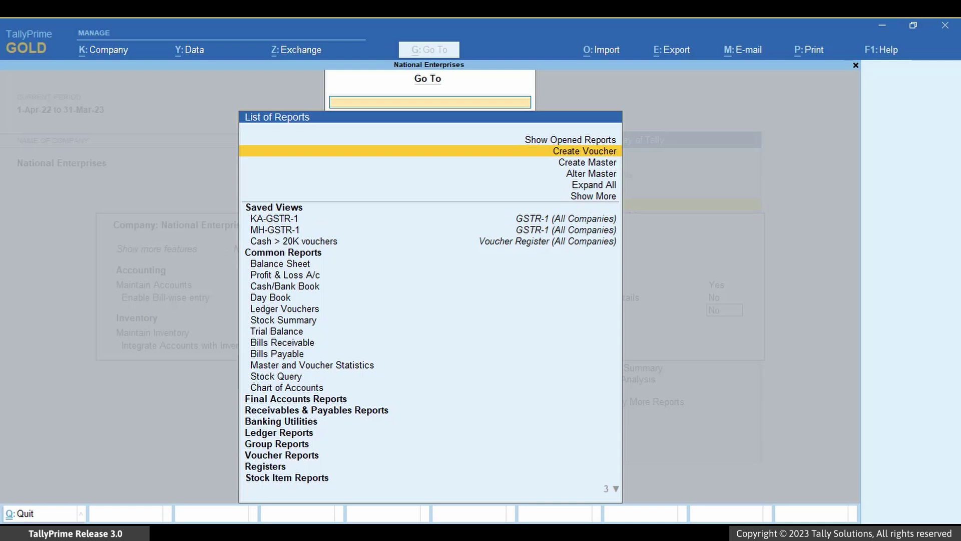
{"action": "key", "text": "Return"}
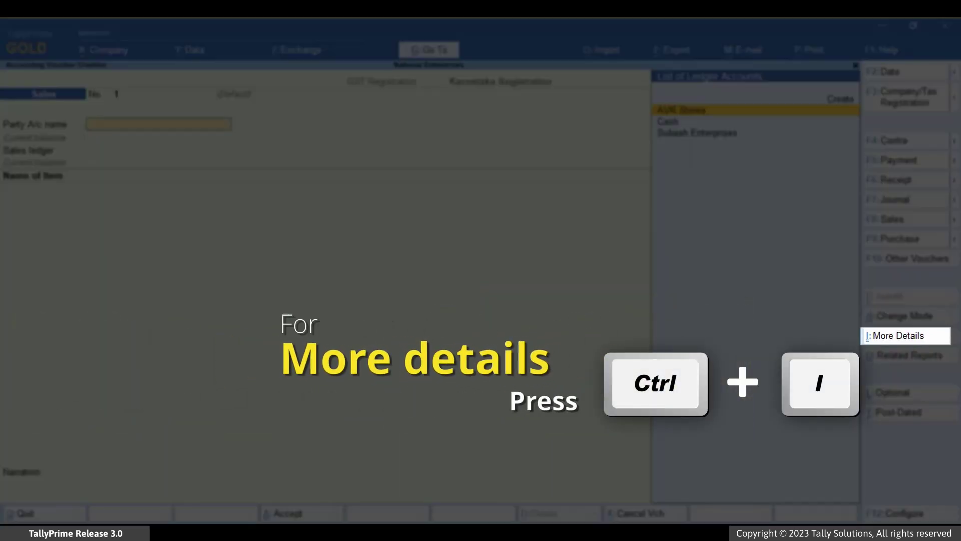
Step: In the Sales voucher's GST registration details, accept Karnataka Registration, the Default numbering series and the System Default voucher number
{"action": "key", "text": "ctrl+i"}
{"action": "key", "text": "Down"}
{"action": "key", "text": "Down"}
{"action": "key", "text": "Down"}
{"action": "key", "text": "Down"}
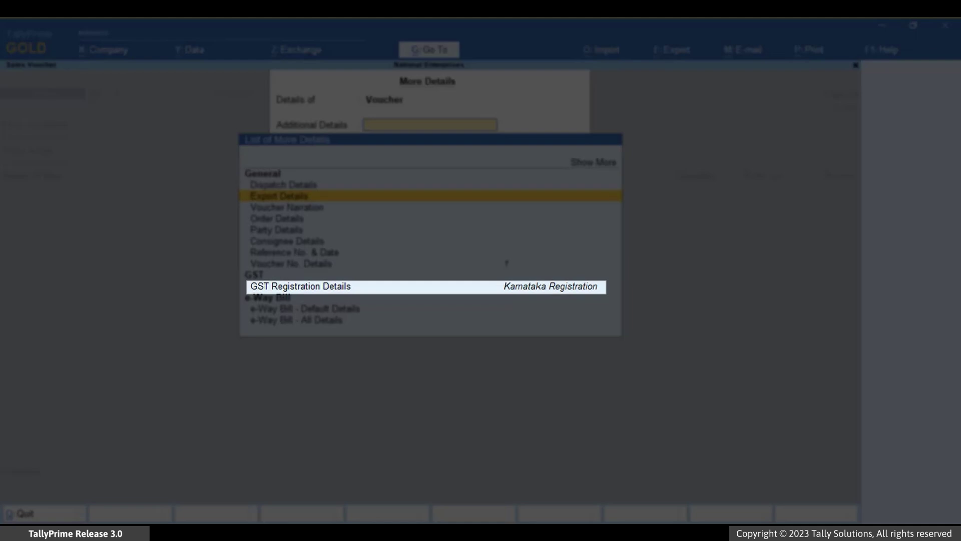
{"action": "key", "text": "Down"}
{"action": "key", "text": "Down"}
{"action": "key", "text": "Down"}
{"action": "key", "text": "Down"}
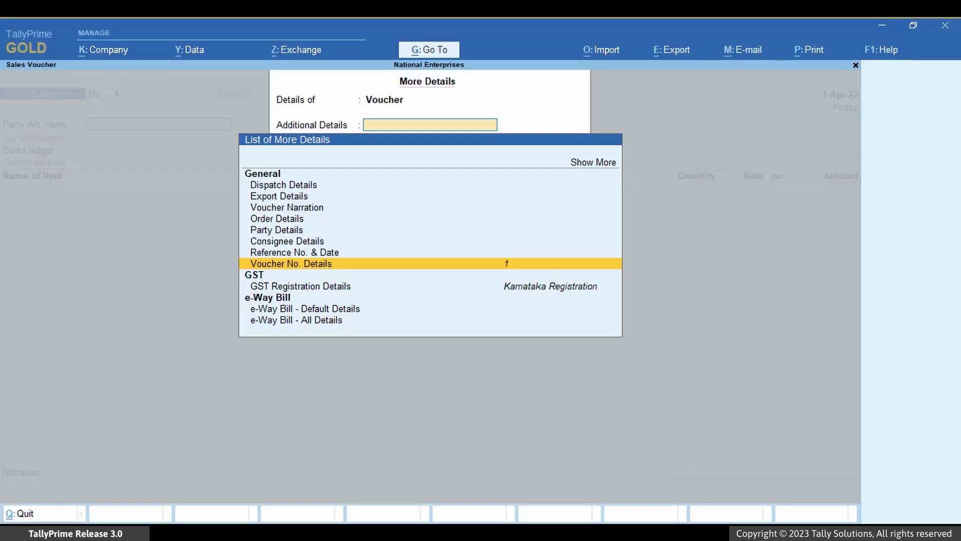
{"action": "key", "text": "Return"}
{"action": "key", "text": "Return"}
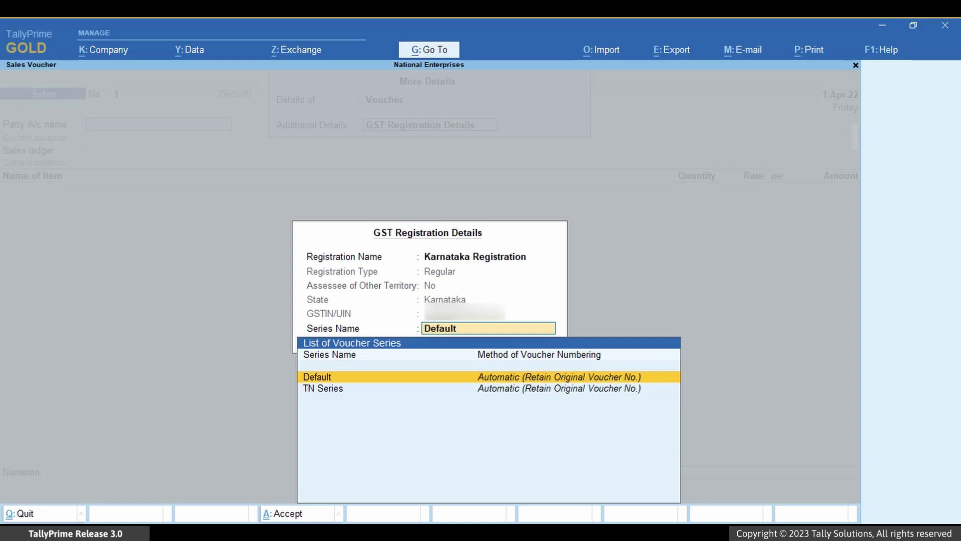
{"action": "key", "text": "Return"}
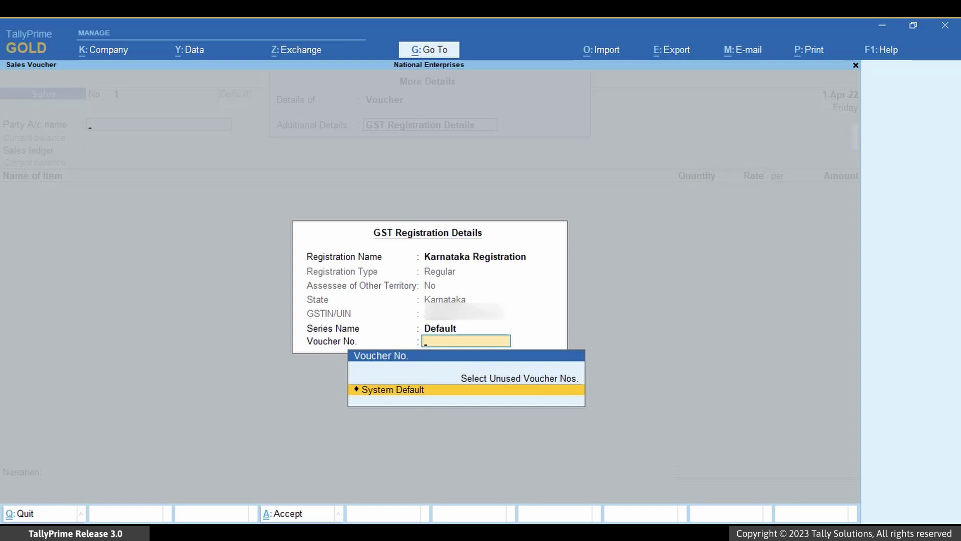
{"action": "key", "text": "Return"}
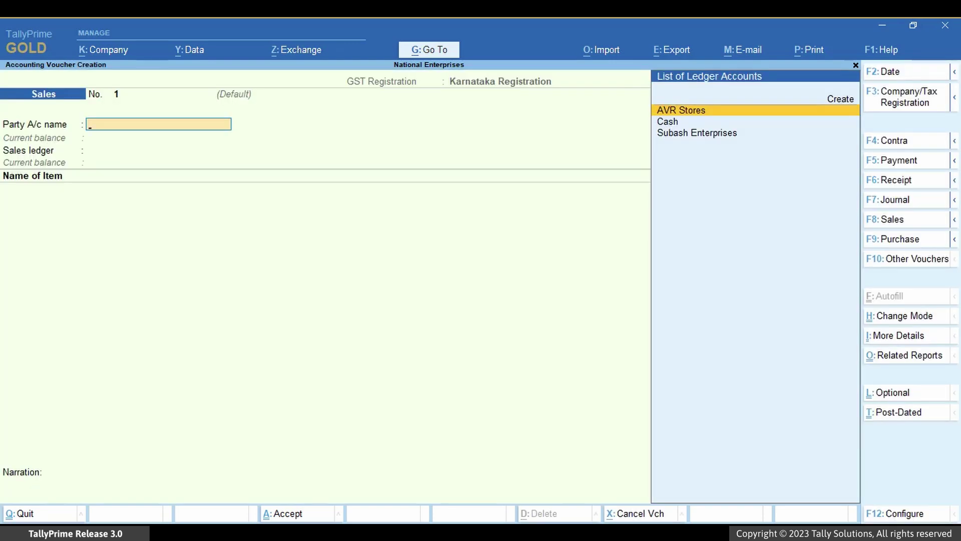
Step: Select Subash Enterprises as the party, accept its dispatch and party details, and choose Sales as the sales ledger
{"action": "key", "text": "Down"}
{"action": "key", "text": "Down"}
{"action": "key", "text": "Return"}
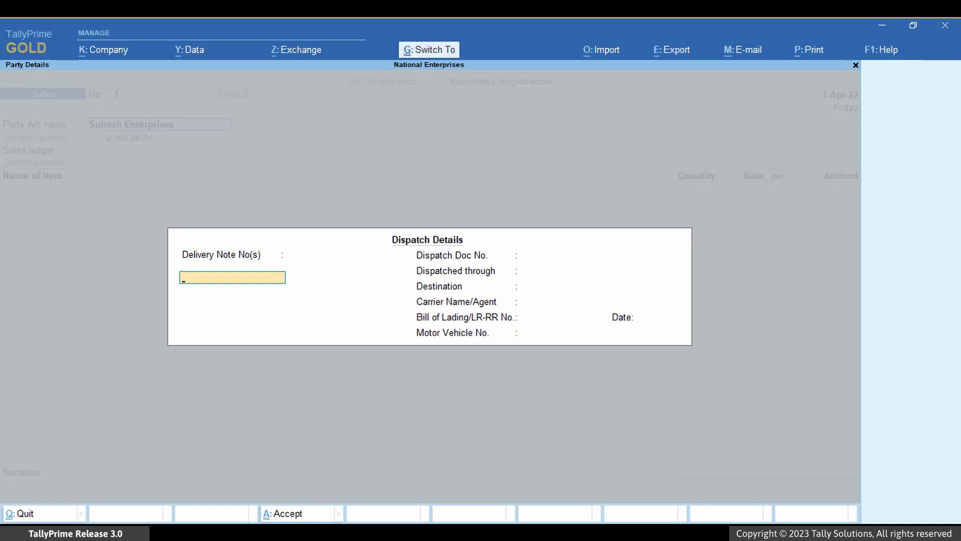
{"action": "key", "text": "ctrl+a"}
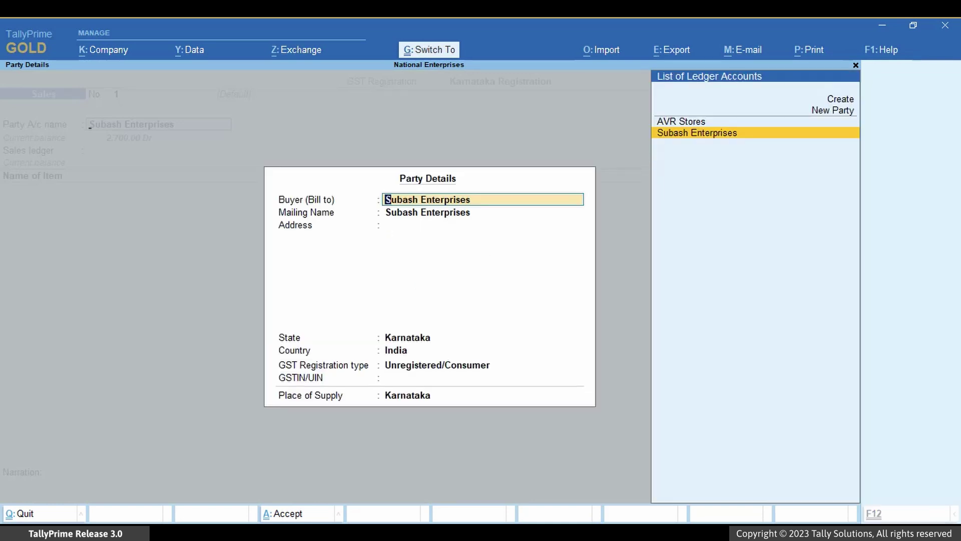
{"action": "key", "text": "ctrl+a"}
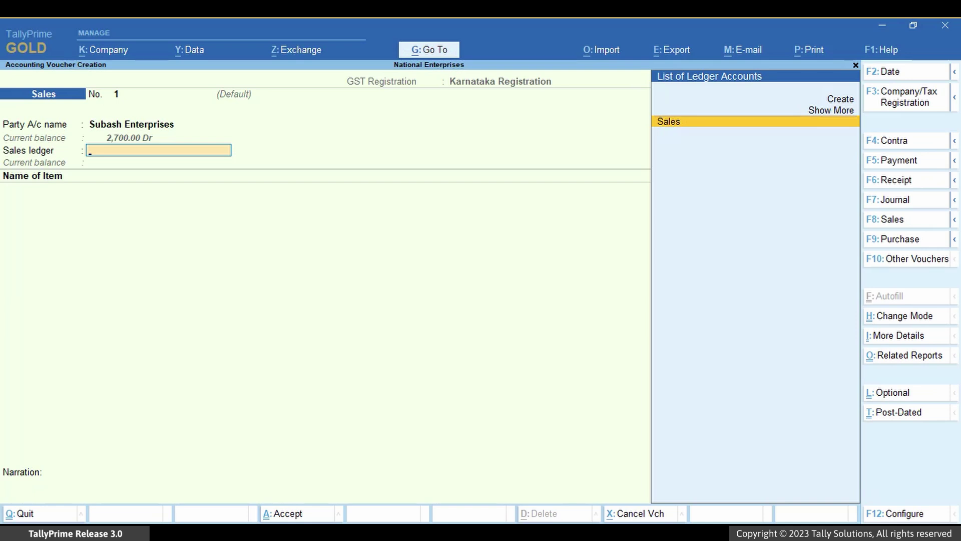
{"action": "key", "text": "Return"}
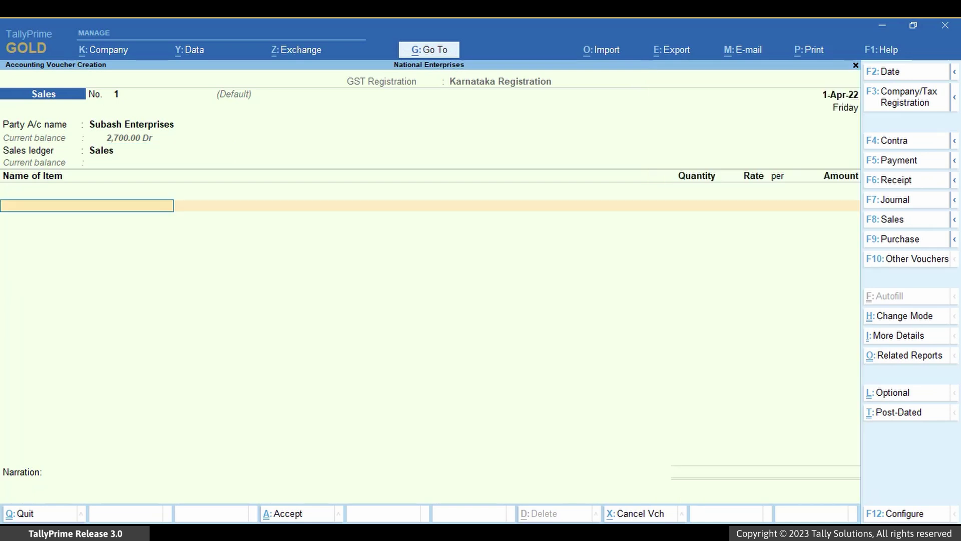
Step: Add the item Almonds 1Kg with a quantity of 10 no at a rate of 900.00
{"action": "key", "text": "Return"}
{"action": "type", "text": "10"}
{"action": "key", "text": "Return"}
{"action": "type", "text": "100"}
{"action": "key", "text": "Return"}
{"action": "key", "text": "Return"}
{"action": "key", "text": "Return"}
{"action": "key", "text": "ctrl+a"}
{"action": "key", "text": "Return"}
Step: Add the CGST and SGST ledgers to the Sales voucher and save it
{"action": "type", "text": "C"}
{"action": "key", "text": "Return"}
{"action": "type", "text": "S"}
{"action": "key", "text": "Return"}
{"action": "key", "text": "Return"}
{"action": "key", "text": "Return"}
{"action": "key", "text": "ctrl+a"}
{"action": "key", "text": "Return"}
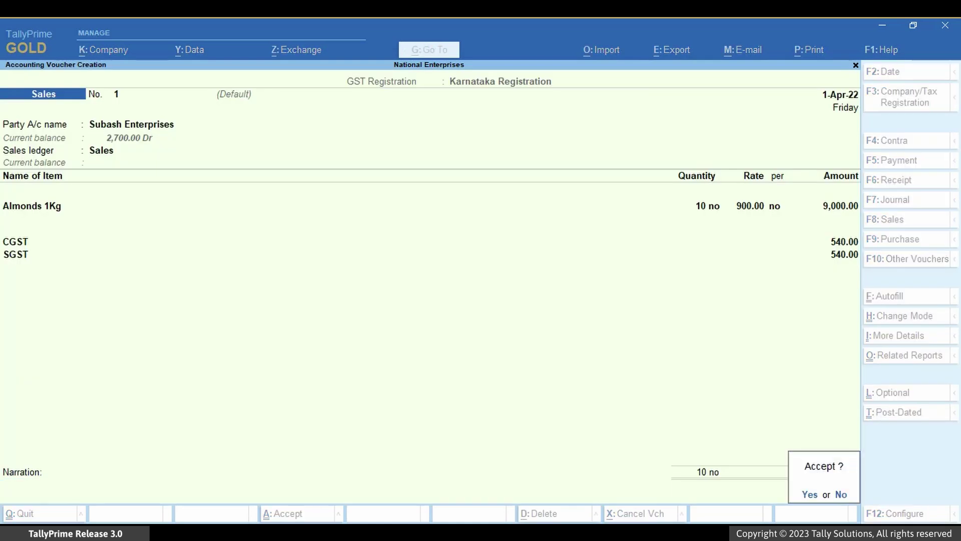
{"action": "key", "text": "Return"}
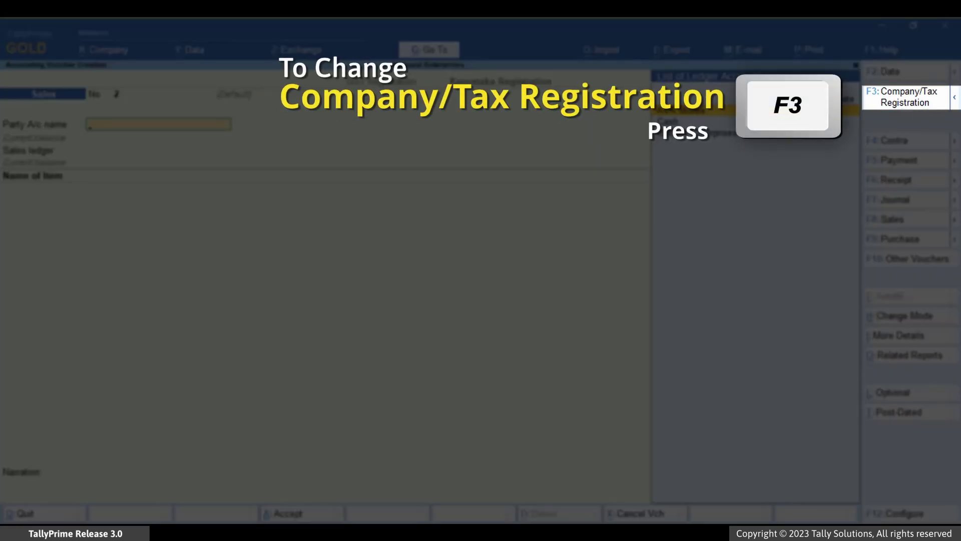
Step: Switch the company's tax registration for the new Sales voucher to Tamil Nadu Registration
{"action": "key", "text": "F3"}
{"action": "key", "text": "Down"}
{"action": "key", "text": "Down"}
{"action": "key", "text": "Return"}
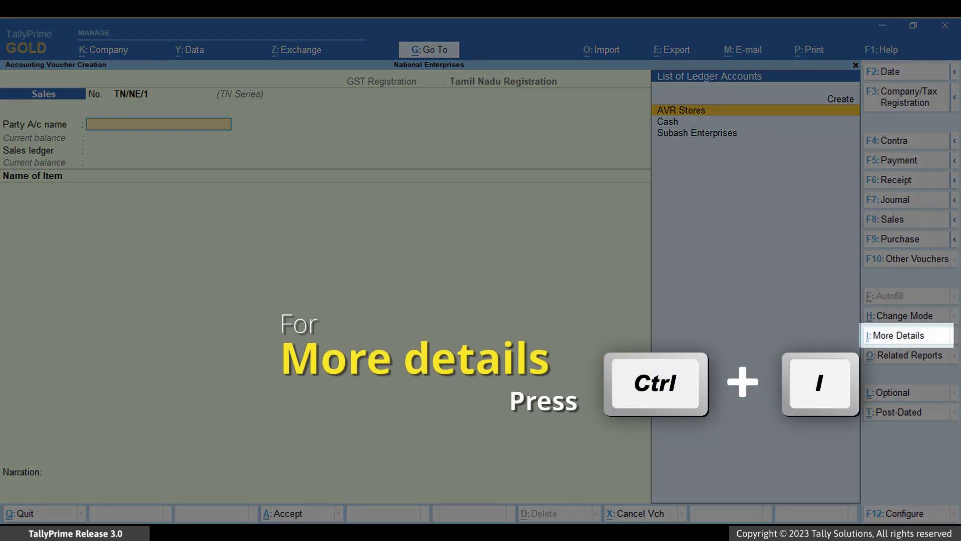
Step: In the voucher's GST registration details, accept Tamil Nadu Registration, the TN Series numbering series and the System Default voucher number
{"action": "key", "text": "ctrl+i"}
{"action": "key", "text": "Down"}
{"action": "key", "text": "Down"}
{"action": "key", "text": "Down"}
{"action": "key", "text": "Down"}
{"action": "key", "text": "Down"}
{"action": "key", "text": "Down"}
{"action": "key", "text": "Down"}
{"action": "key", "text": "Down"}
{"action": "key", "text": "Return"}
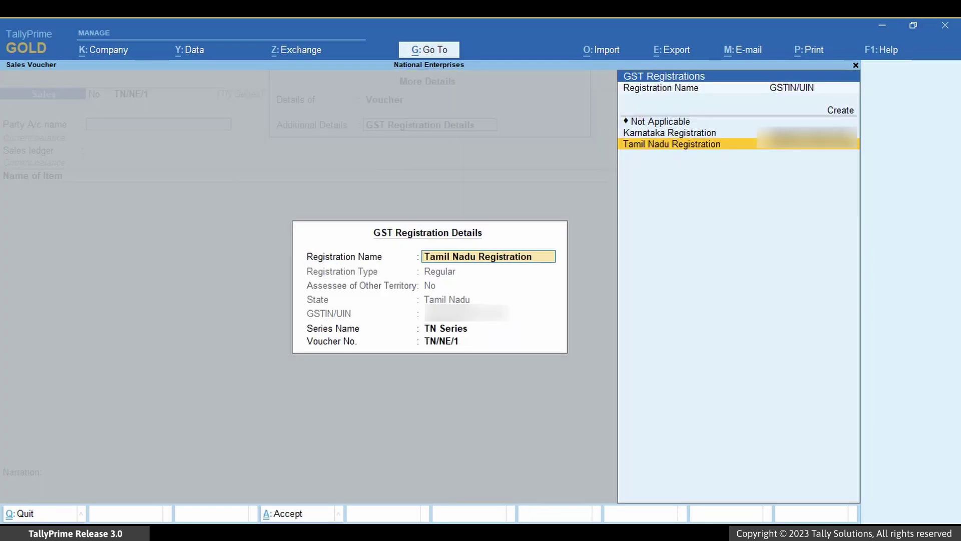
{"action": "key", "text": "Return"}
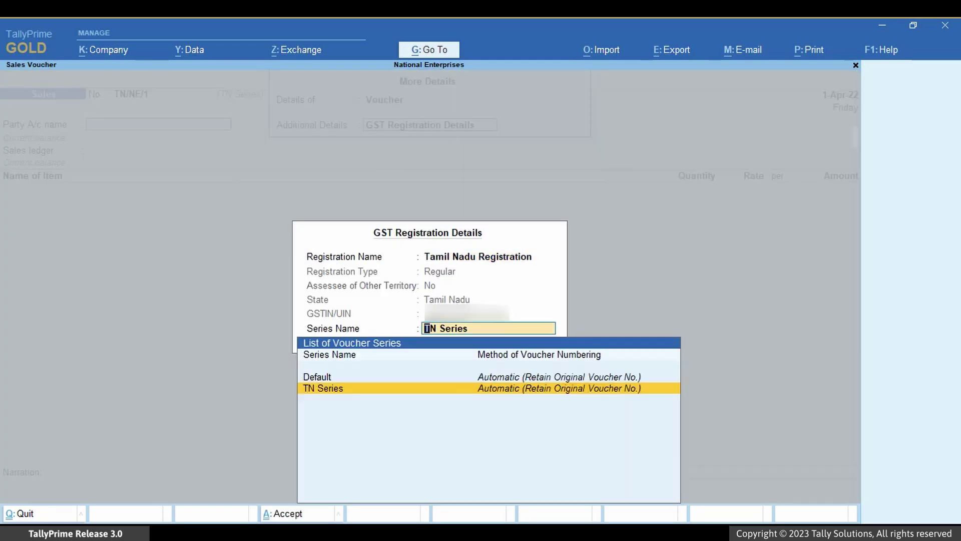
{"action": "key", "text": "Return"}
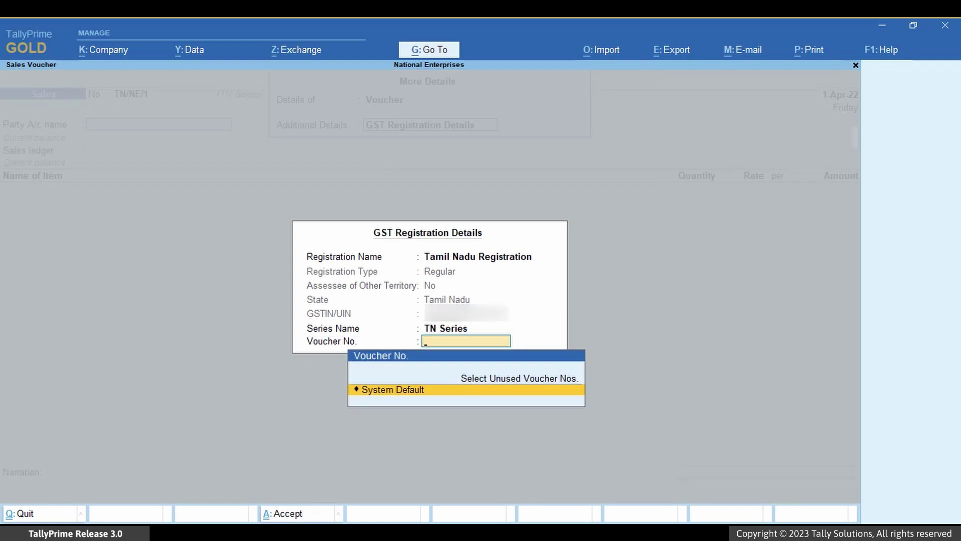
{"action": "key", "text": "Return"}
Step: Select AVR Stores as the party, accept its dispatch and party details, and choose Sales as the sales ledger
{"action": "key", "text": "Return"}
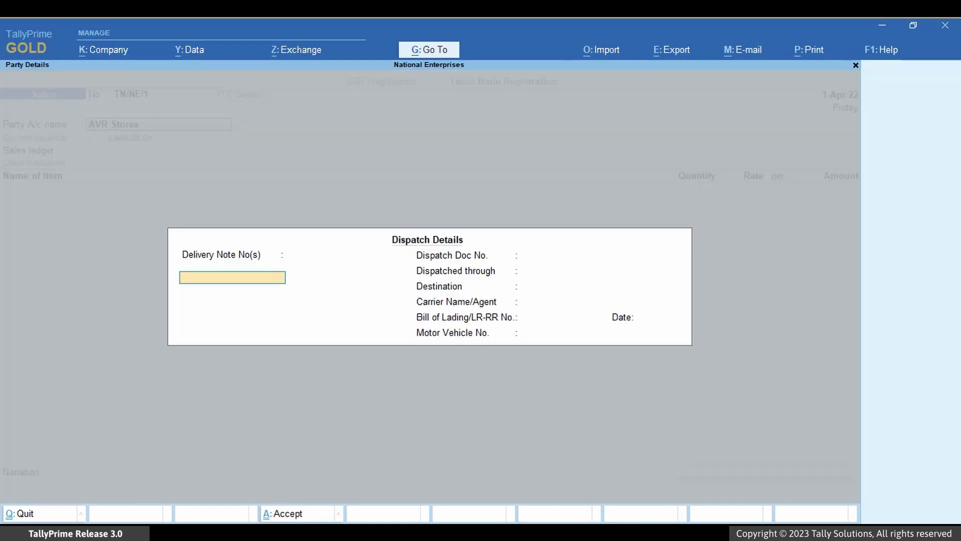
{"action": "key", "text": "ctrl+a"}
{"action": "key", "text": "Return"}
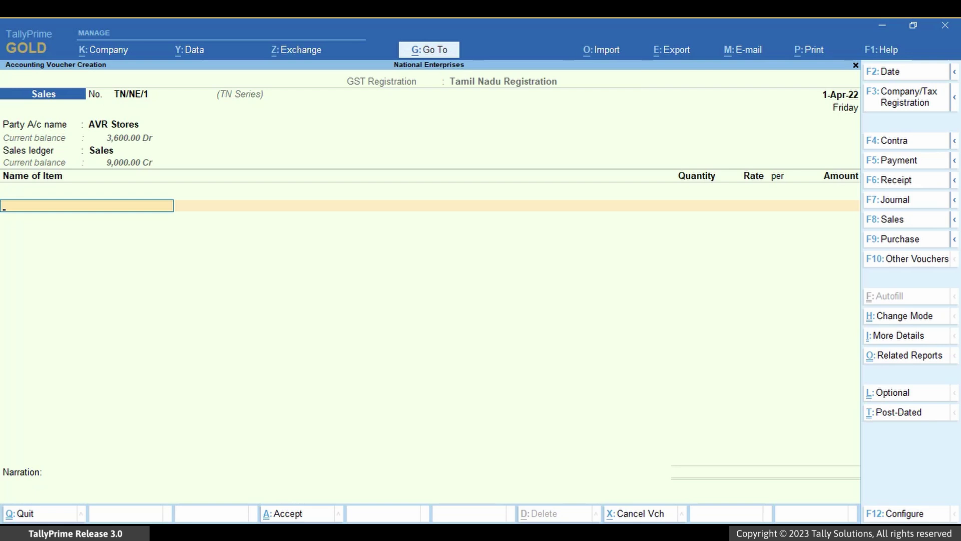
Step: Add a stock item to the Tamil Nadu Sales voucher with a quantity of 10
{"action": "key", "text": "Down"}
{"action": "key", "text": "Return"}
{"action": "type", "text": "10"}
{"action": "key", "text": "Return"}
{"action": "key", "text": "Return"}
{"action": "key", "text": "Return"}
{"action": "key", "text": "Return"}
{"action": "key", "text": "Return"}
{"action": "key", "text": "Return"}
Step: Add the CGST and SGST ledgers to the Tamil Nadu Sales voucher and save it
{"action": "type", "text": "Cg"}
{"action": "key", "text": "Return"}
{"action": "type", "text": "Sg"}
{"action": "key", "text": "Return"}
{"action": "key", "text": "Return"}
{"action": "key", "text": "Return"}
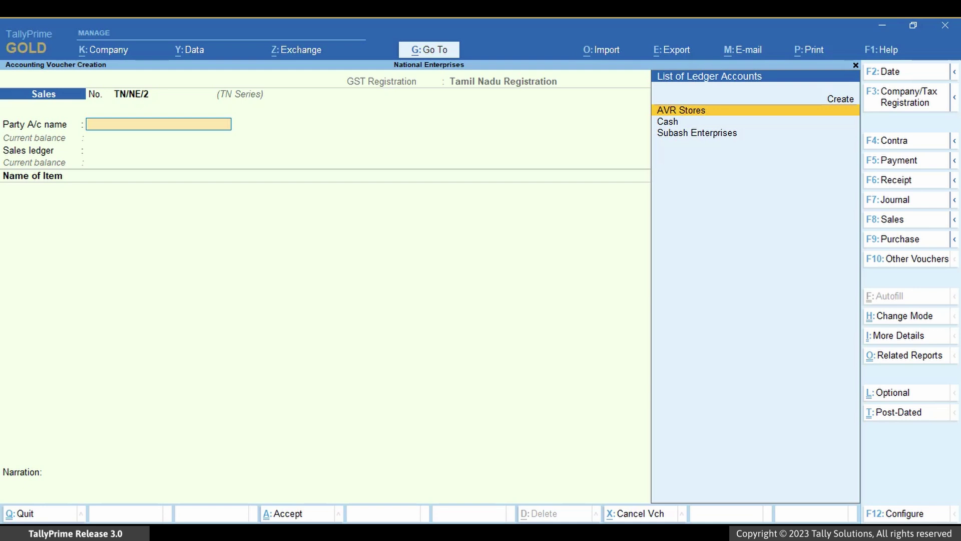
Step: Go to master alteration and open the list of voucher types
{"action": "key", "text": "alt+g"}
{"action": "key", "text": "Up"}
{"action": "key", "text": "Up"}
{"action": "key", "text": "Up"}
{"action": "key", "text": "Return"}
{"action": "key", "text": "Down"}
{"action": "key", "text": "Down"}
{"action": "key", "text": "Return"}
Step: Open the Journal voucher type for alteration
{"action": "key", "text": "Down"}
{"action": "key", "text": "Down"}
{"action": "key", "text": "Down"}
{"action": "key", "text": "Down"}
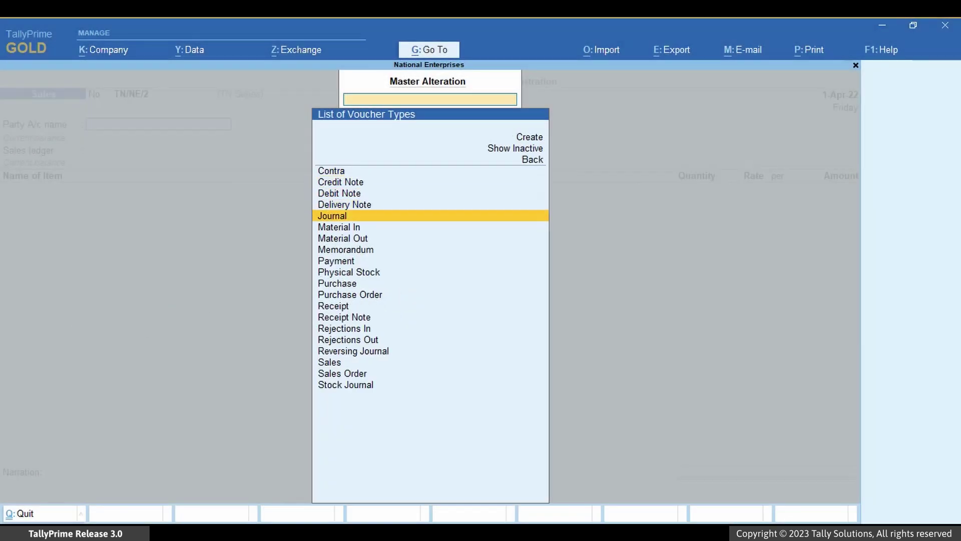
{"action": "key", "text": "Return"}
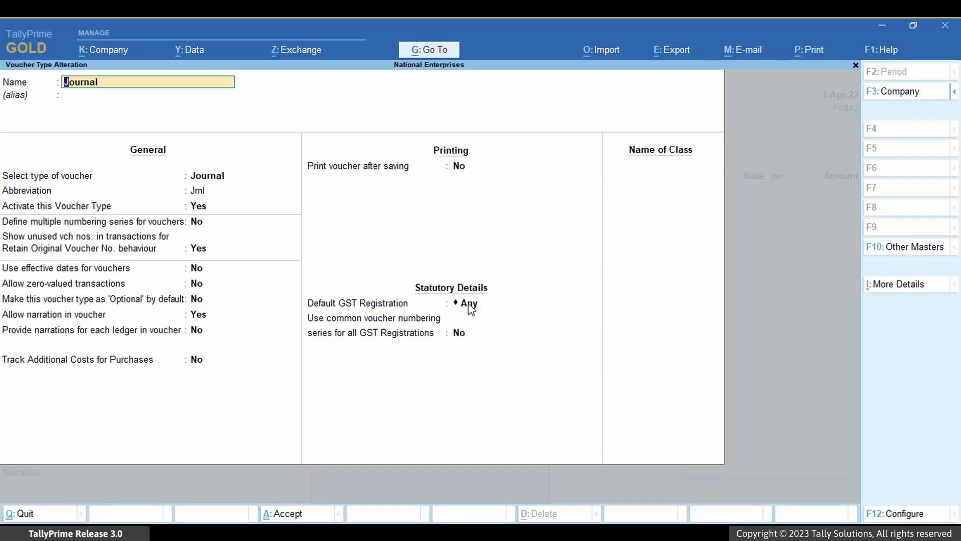
Step: Set the Journal voucher type's default GST registration to Karnataka Registration, leave common voucher numbering at No, and save it
{"action": "left_click", "coordinate": [469, 304]}
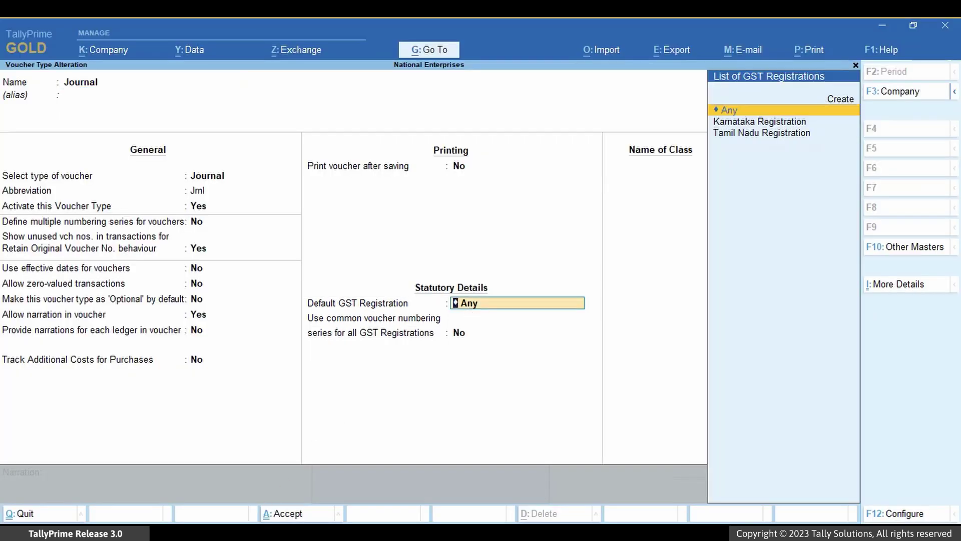
{"action": "key", "text": "Down"}
{"action": "key", "text": "Return"}
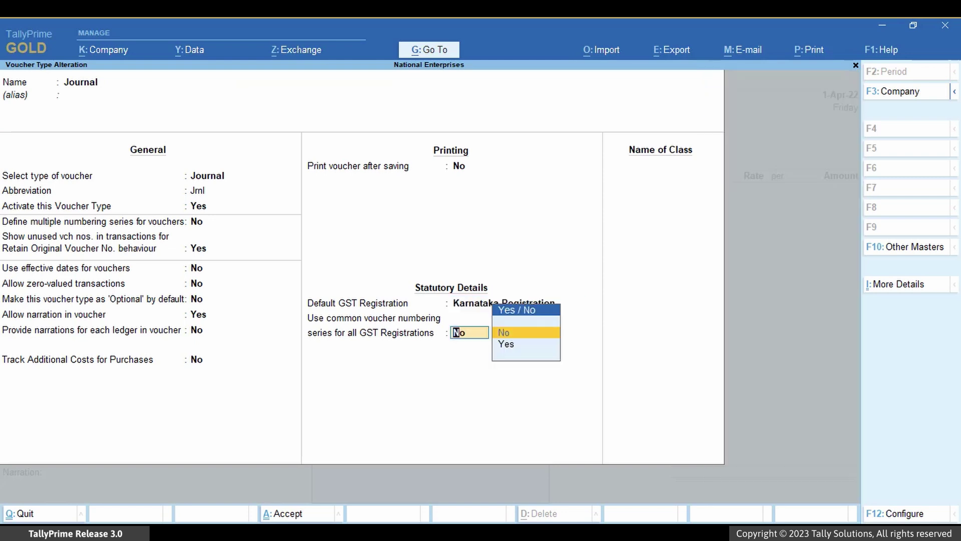
{"action": "key", "text": "Return"}
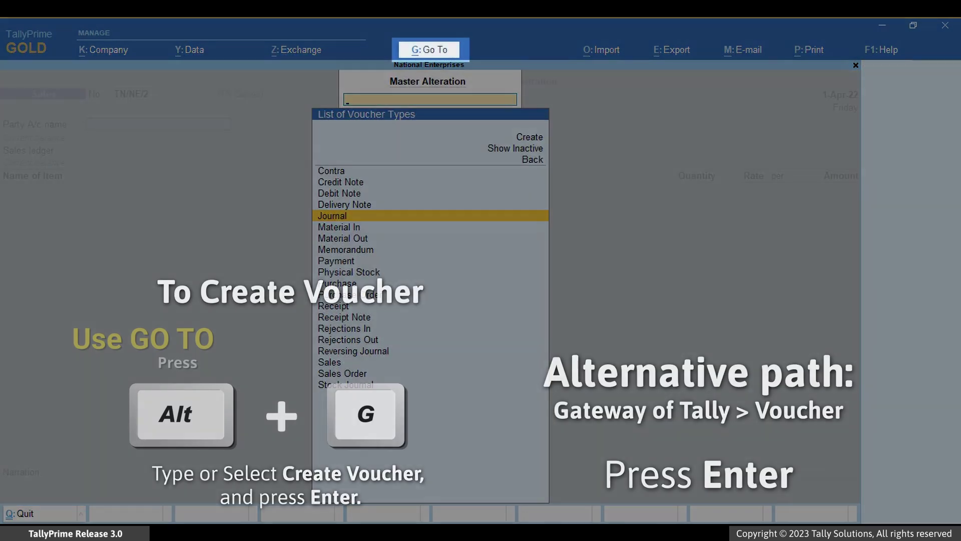
Step: Leave master alteration, switch voucher entry to a Journal voucher and check the company/tax registrations available for it
{"action": "key", "text": "Escape"}
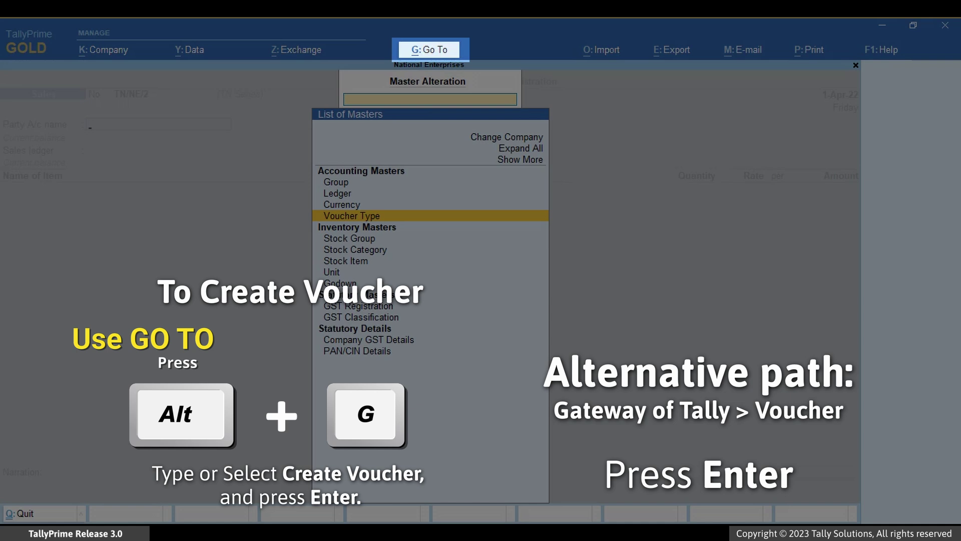
{"action": "key", "text": "Escape"}
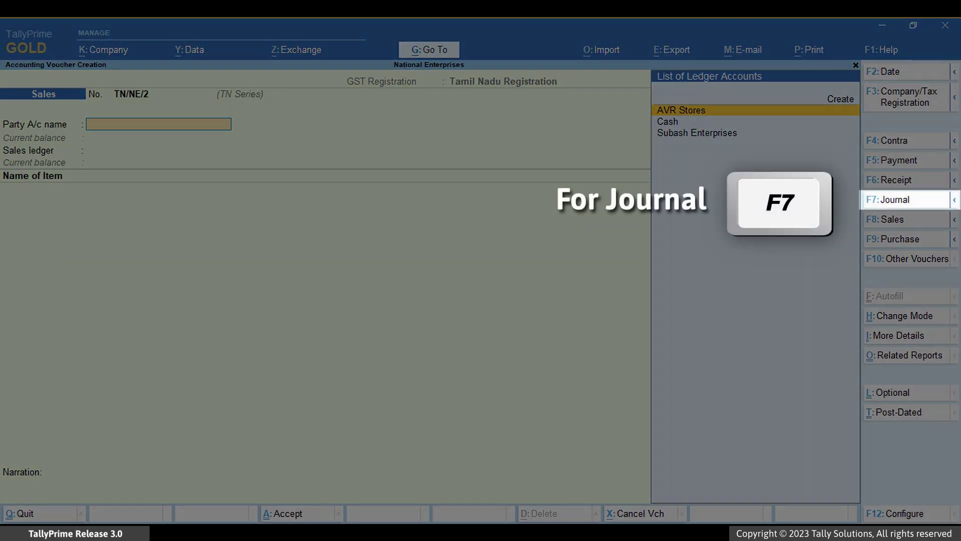
{"action": "key", "text": "F7"}
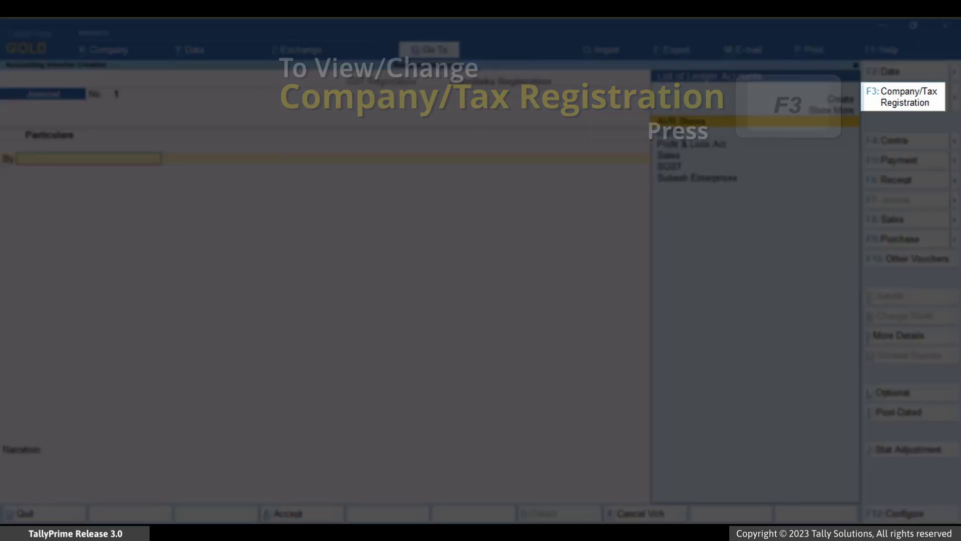
{"action": "key", "text": "F3"}
{"action": "key", "text": "Down"}
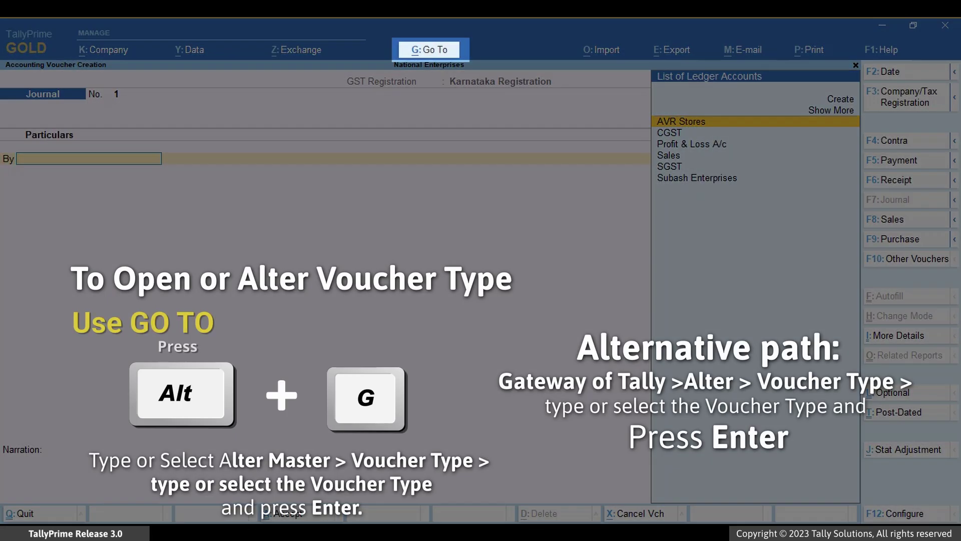
Step: Go to master alteration from the Journal voucher and open the list of voucher types
{"action": "key", "text": "alt+g"}
{"action": "key", "text": "Up"}
{"action": "key", "text": "Up"}
{"action": "key", "text": "Up"}
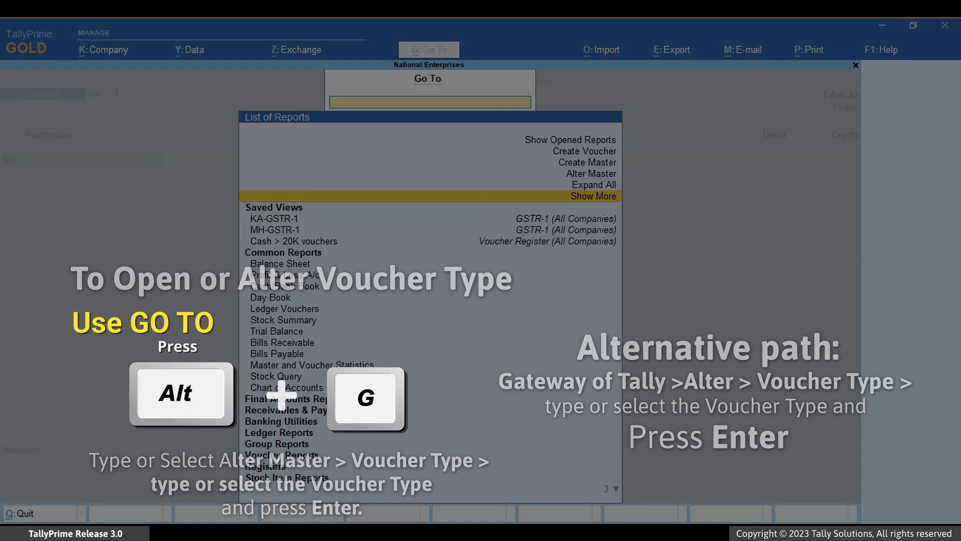
{"action": "key", "text": "Return"}
{"action": "key", "text": "Down"}
{"action": "key", "text": "Down"}
{"action": "key", "text": "Down"}
{"action": "key", "text": "Return"}
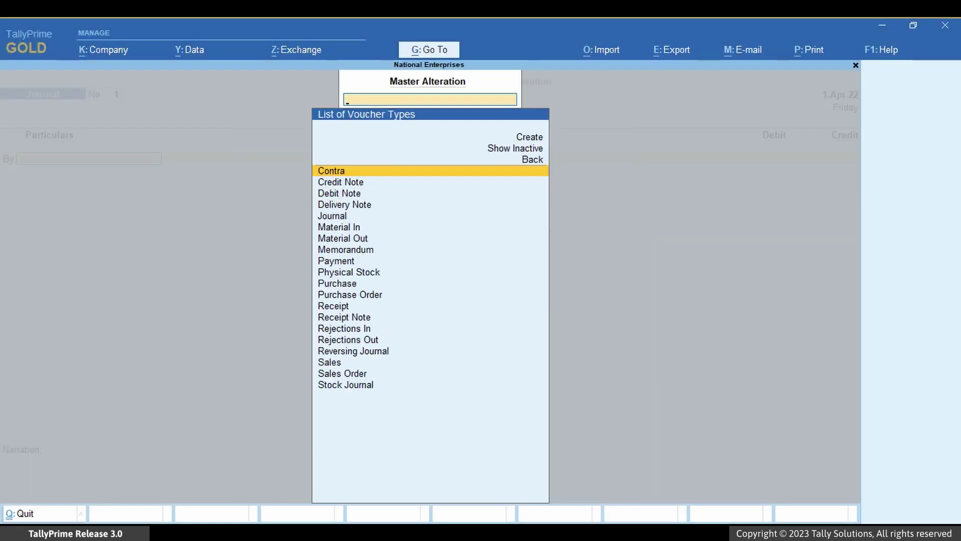
Step: Open the Receipt voucher type for alteration
{"action": "key", "text": "Down"}
{"action": "key", "text": "Down"}
{"action": "key", "text": "Down"}
{"action": "key", "text": "Down"}
{"action": "key", "text": "Down"}
{"action": "key", "text": "Down"}
{"action": "key", "text": "Down"}
{"action": "key", "text": "Down"}
{"action": "key", "text": "Down"}
{"action": "key", "text": "Down"}
{"action": "key", "text": "Down"}
{"action": "key", "text": "Down"}
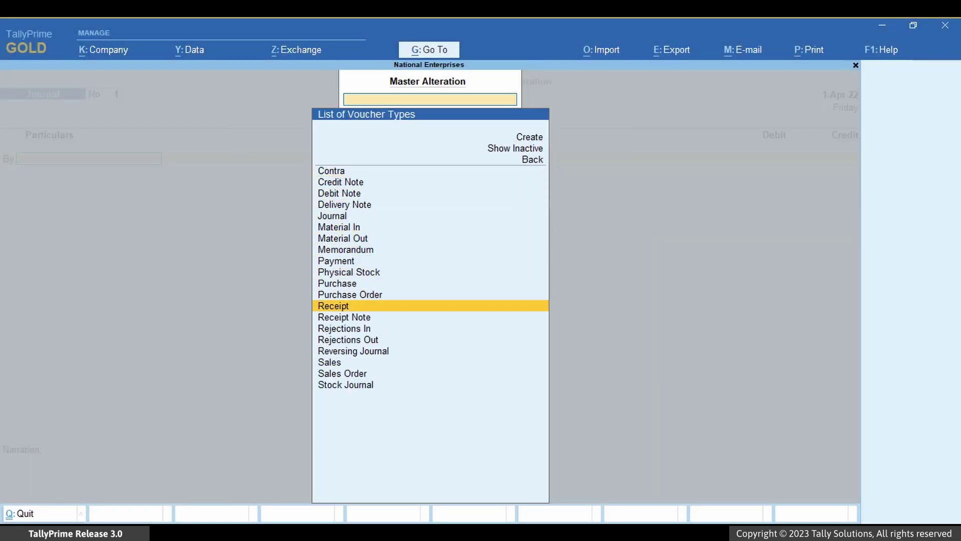
{"action": "key", "text": "Return"}
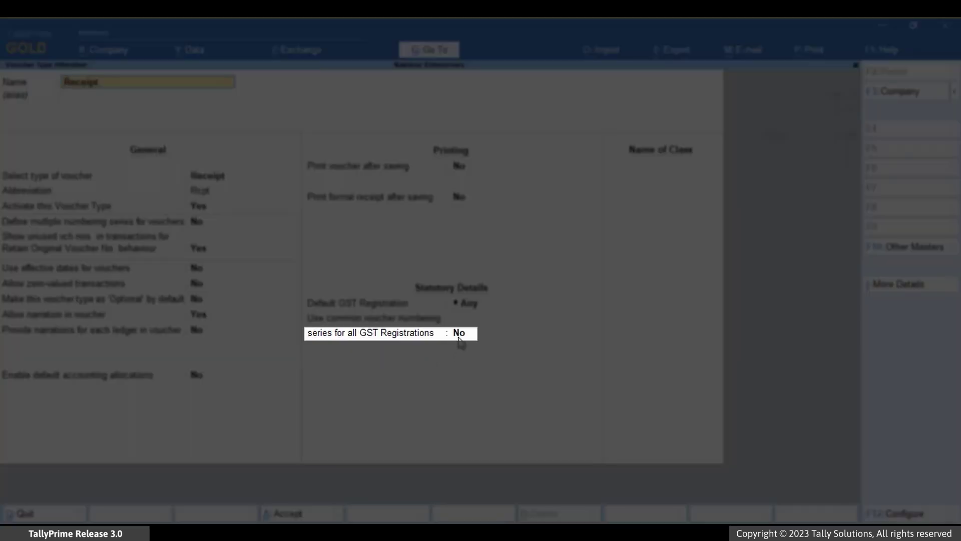
Step: Set the Receipt voucher type to use a common voucher numbering series for all GST registrations and save it
{"action": "left_click", "coordinate": [458, 339]}
{"action": "key", "text": "Down"}
{"action": "key", "text": "Return"}
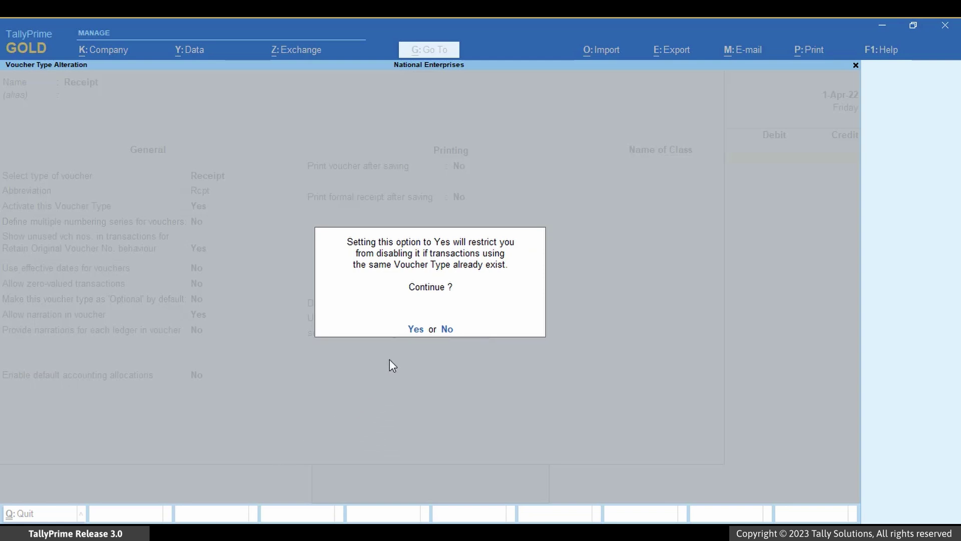
{"action": "left_click", "coordinate": [416, 330]}
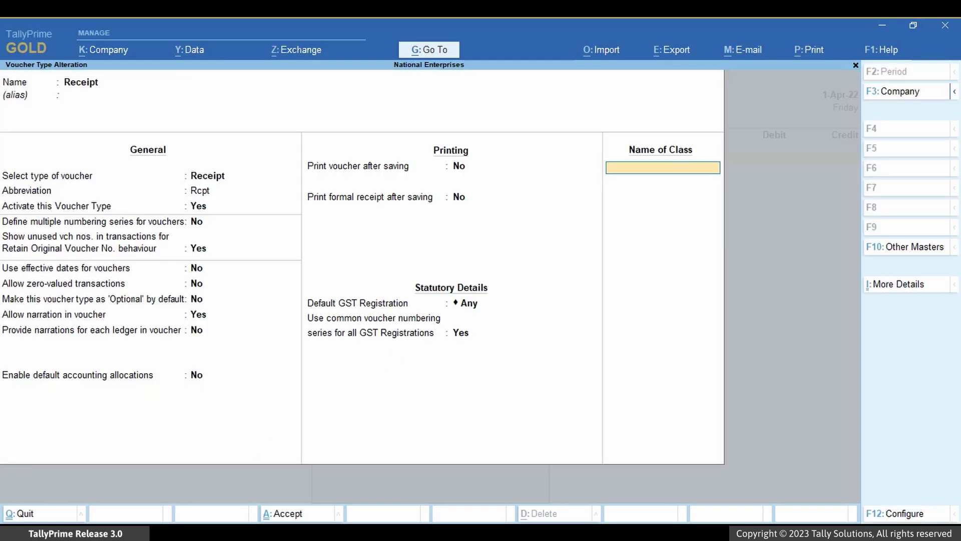
{"action": "key", "text": "Return"}
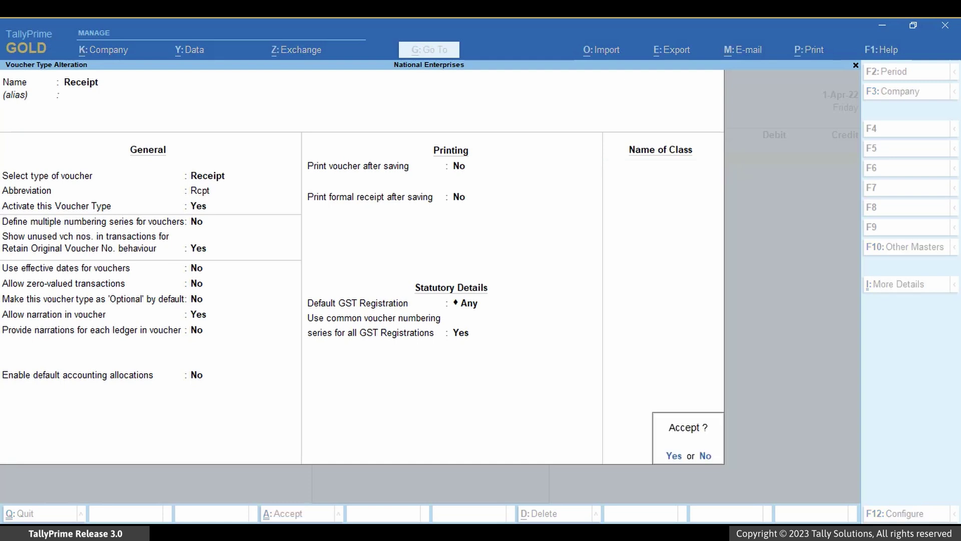
{"action": "key", "text": "Return"}
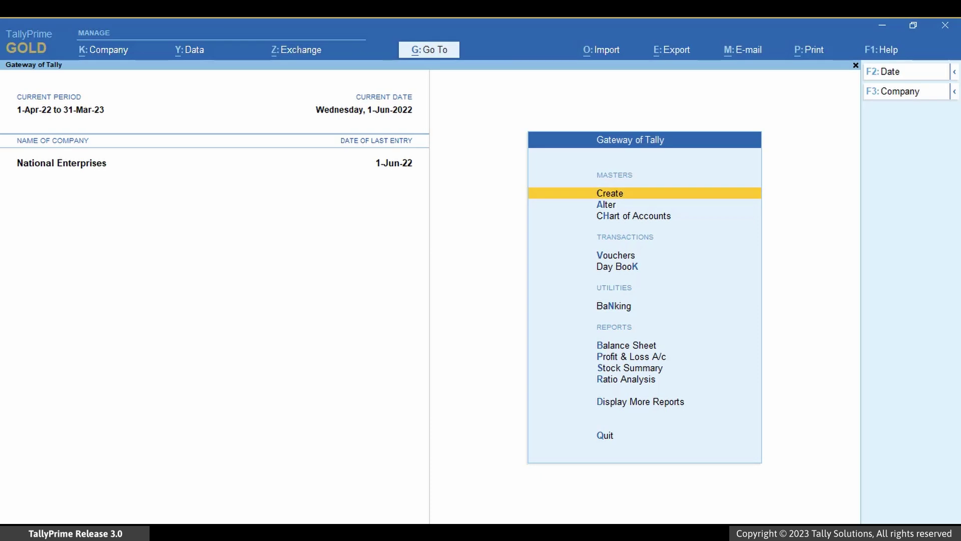
Step: Find and open the GSTR-1 report
{"action": "key", "text": "alt+g"}
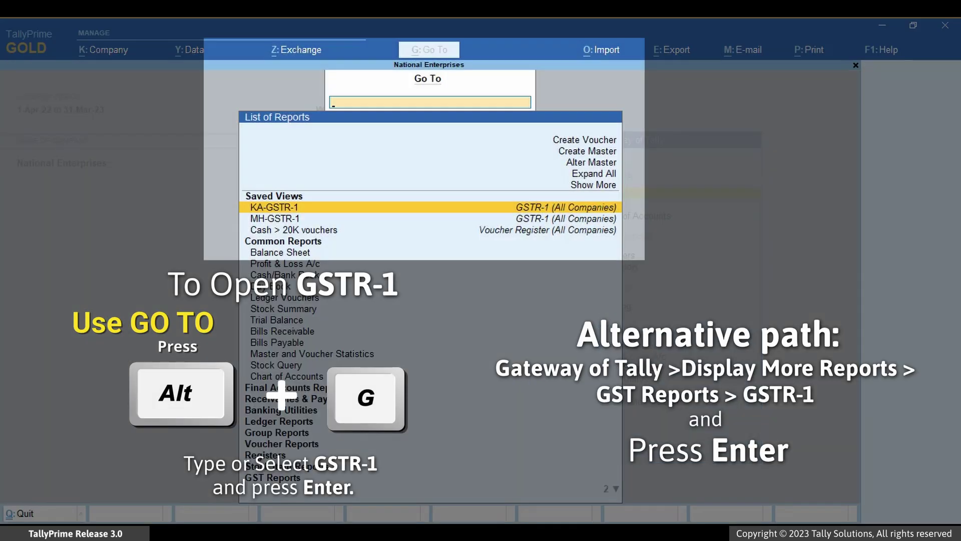
{"action": "type", "text": "Gstr"}
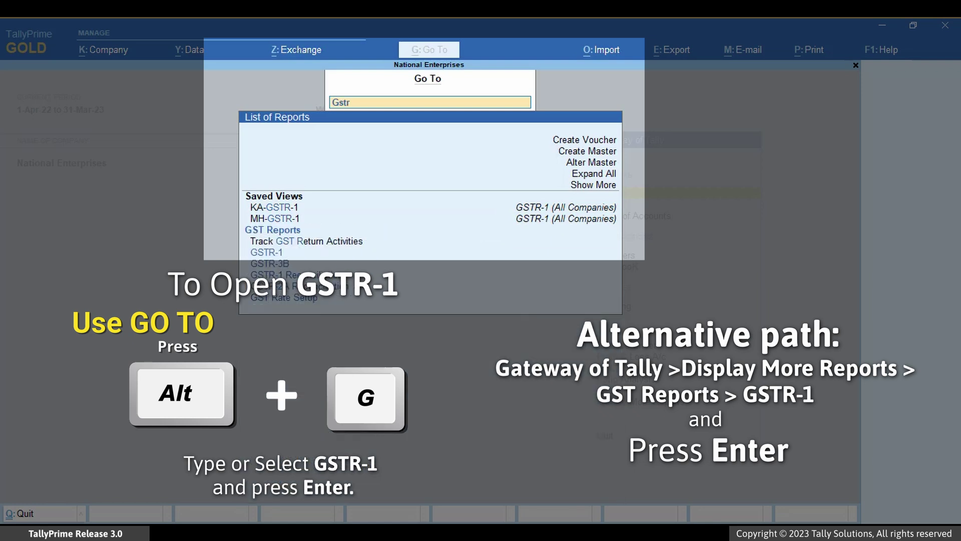
{"action": "key", "text": "Down"}
{"action": "key", "text": "Down"}
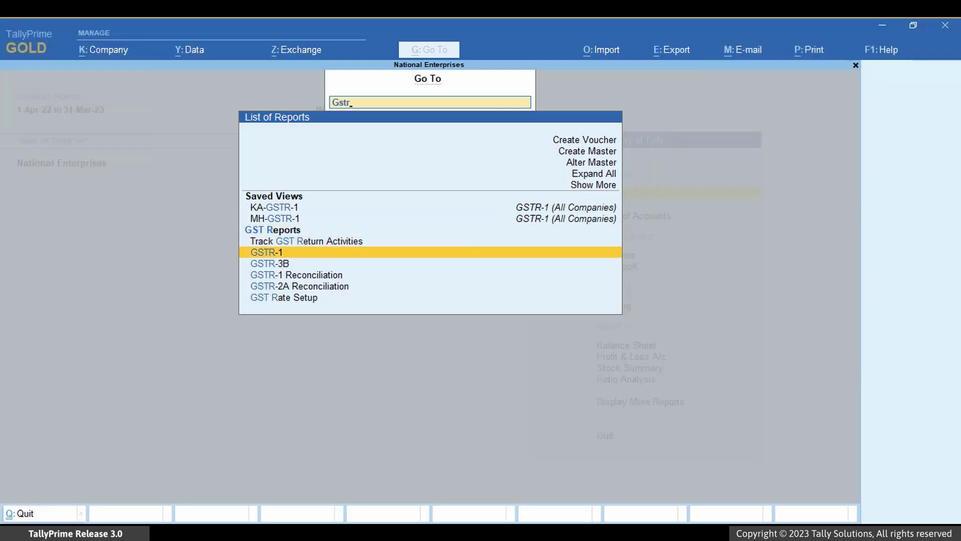
{"action": "key", "text": "Return"}
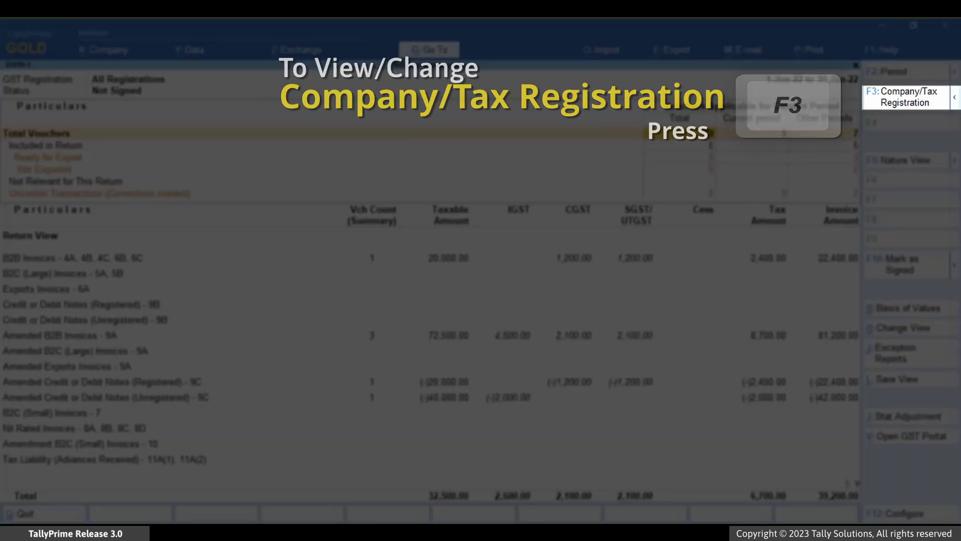
Step: Show the GSTR-1 report for Karnataka Registration only
{"action": "key", "text": "F3"}
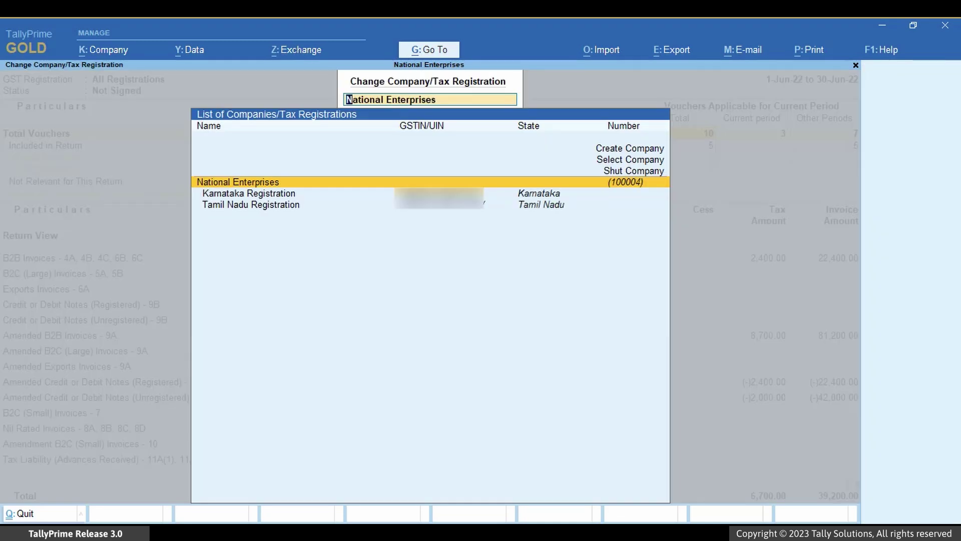
{"action": "left_click", "coordinate": [248, 194]}
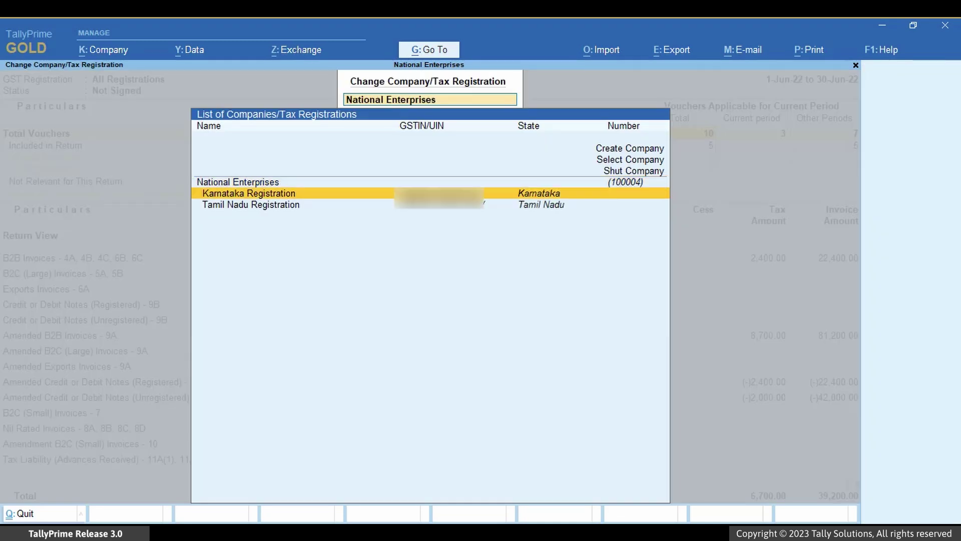
{"action": "key", "text": "Return"}
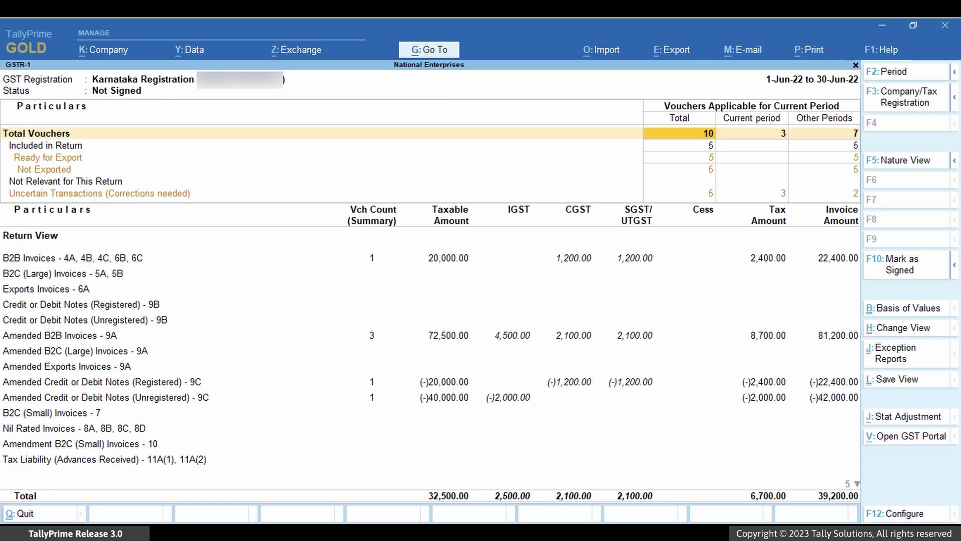
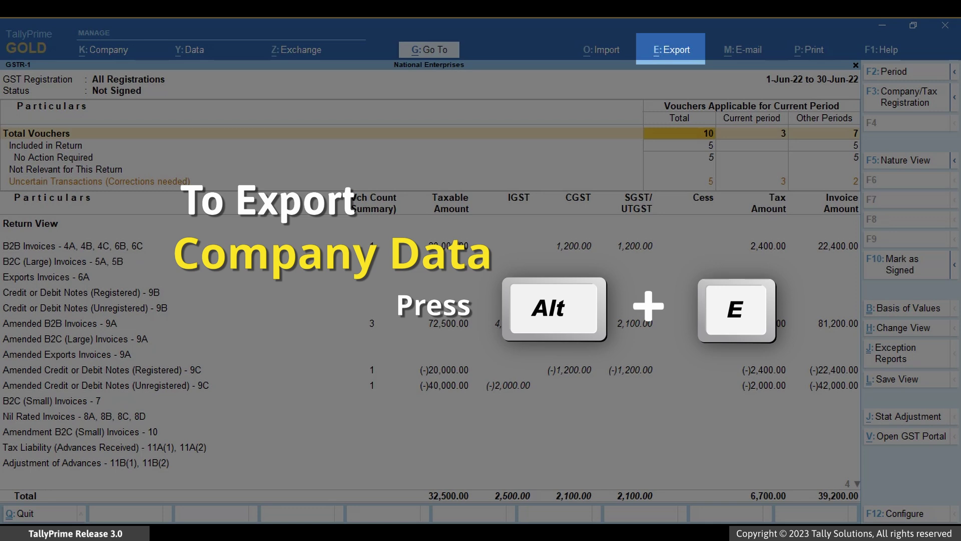
Step: Open the GST returns export for GSTR-1
{"action": "key", "text": "alt+e"}
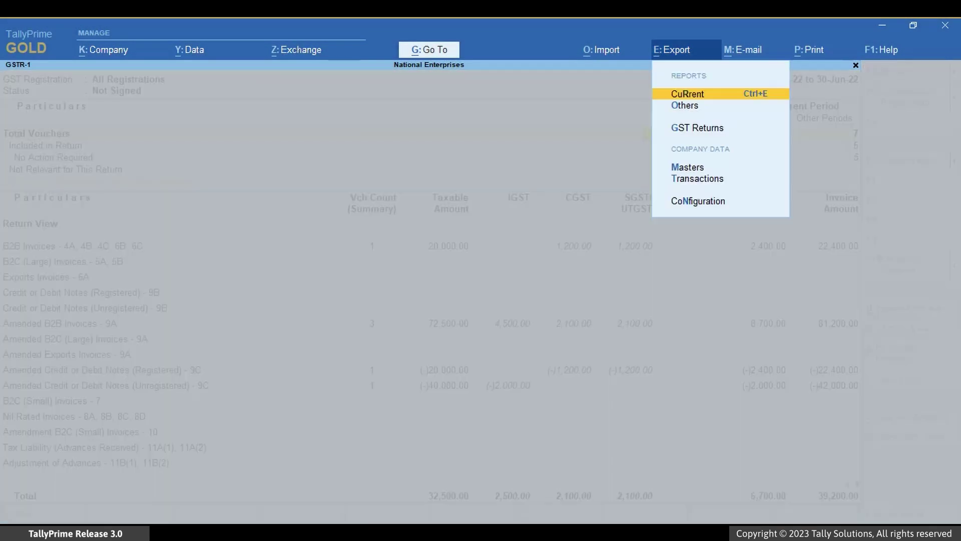
{"action": "key", "text": "Down"}
{"action": "key", "text": "Down"}
{"action": "key", "text": "Return"}
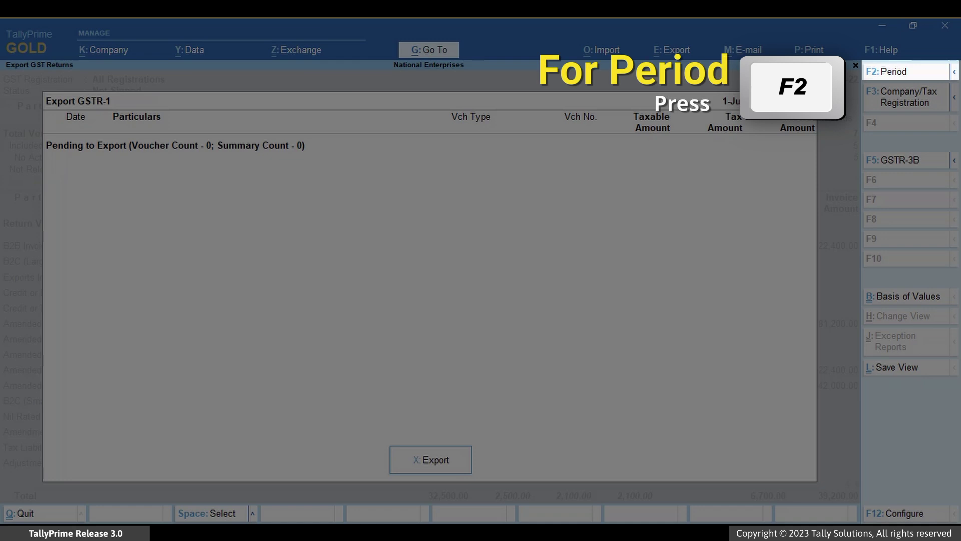
Step: Set the GSTR-1 export period to May, for both the start and the end
{"action": "key", "text": "F2"}
{"action": "type", "text": "may"}
{"action": "key", "text": "Return"}
{"action": "type", "text": "may"}
{"action": "key", "text": "Return"}
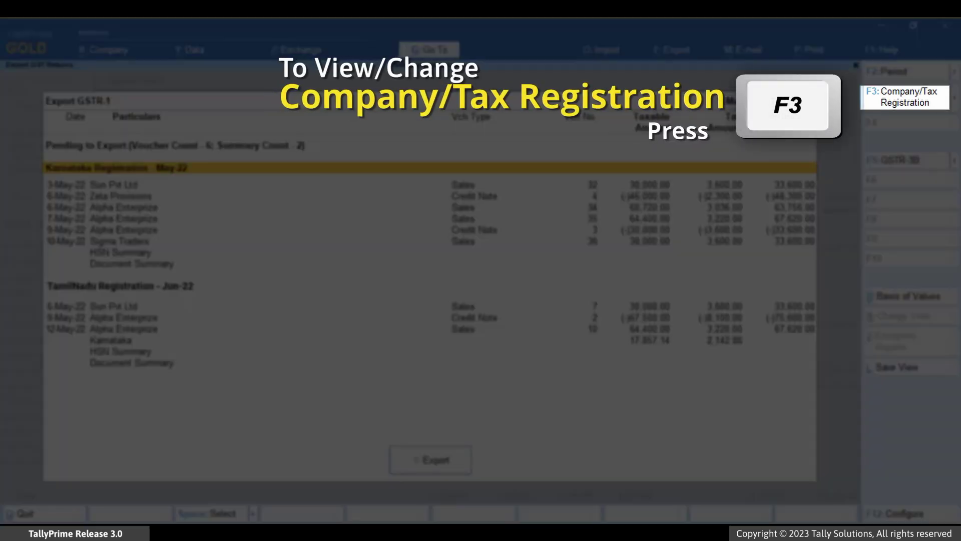
Step: Restrict the GSTR-1 export to Karnataka Registration and send the return as a JSON (Data Interchange) file
{"action": "key", "text": "F3"}
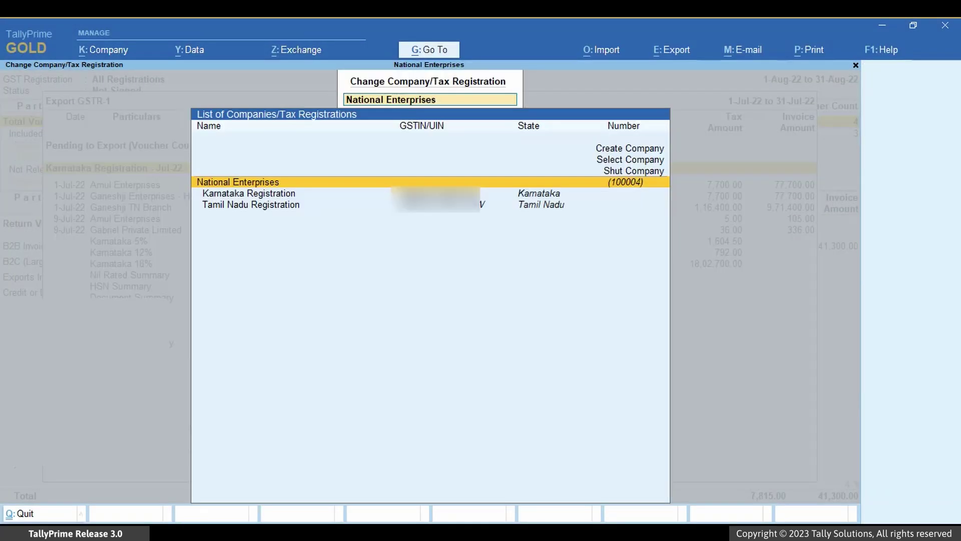
{"action": "key", "text": "Down"}
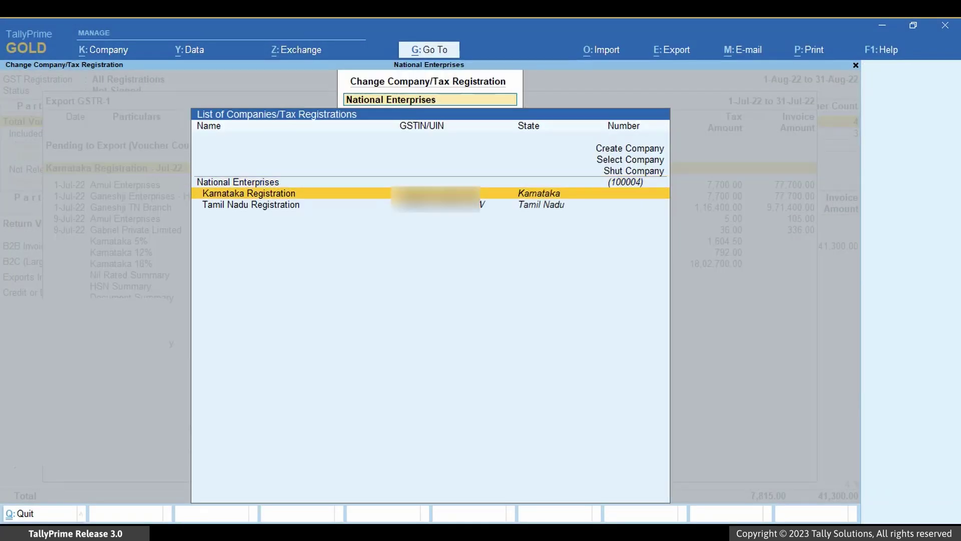
{"action": "key", "text": "Return"}
{"action": "left_click", "coordinate": [428, 460]}
{"action": "left_click", "coordinate": [488, 346]}
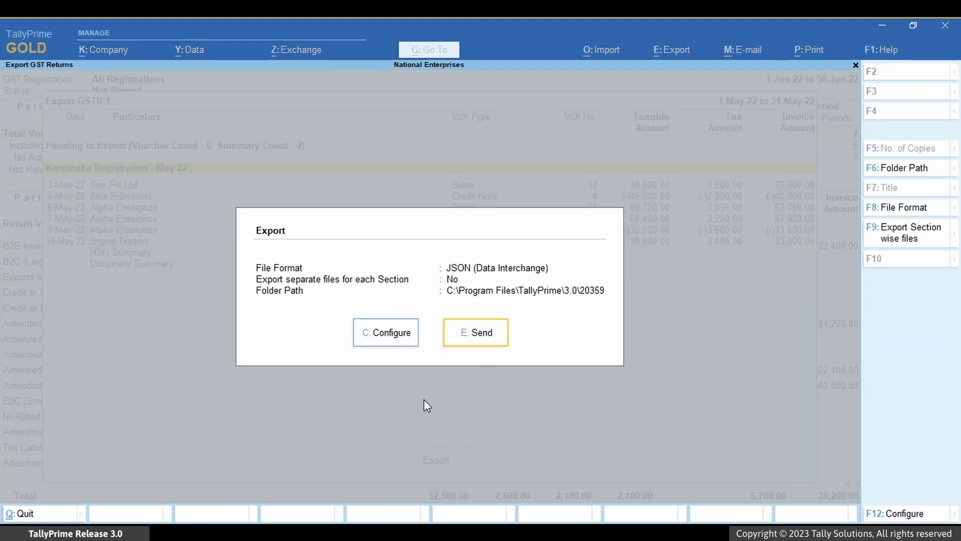